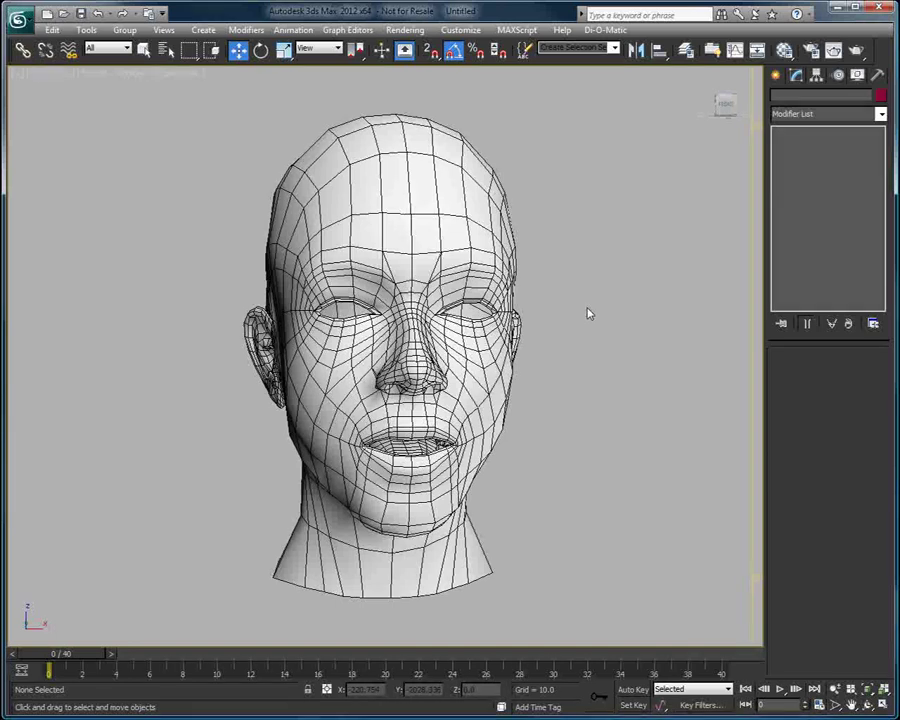
Examine the Neutral head mesh from the side and front, with edged faces switched off and on
alt+middle_drag(614, 265, 716, 260)
click(491, 353)
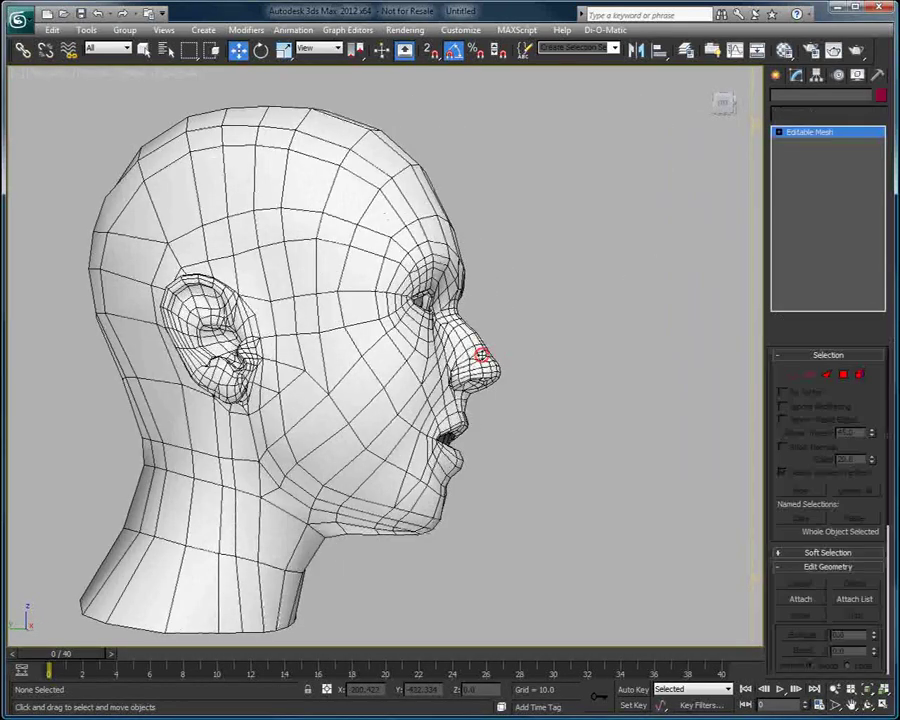
alt+middle_drag(626, 258, 565, 258)
click(570, 286)
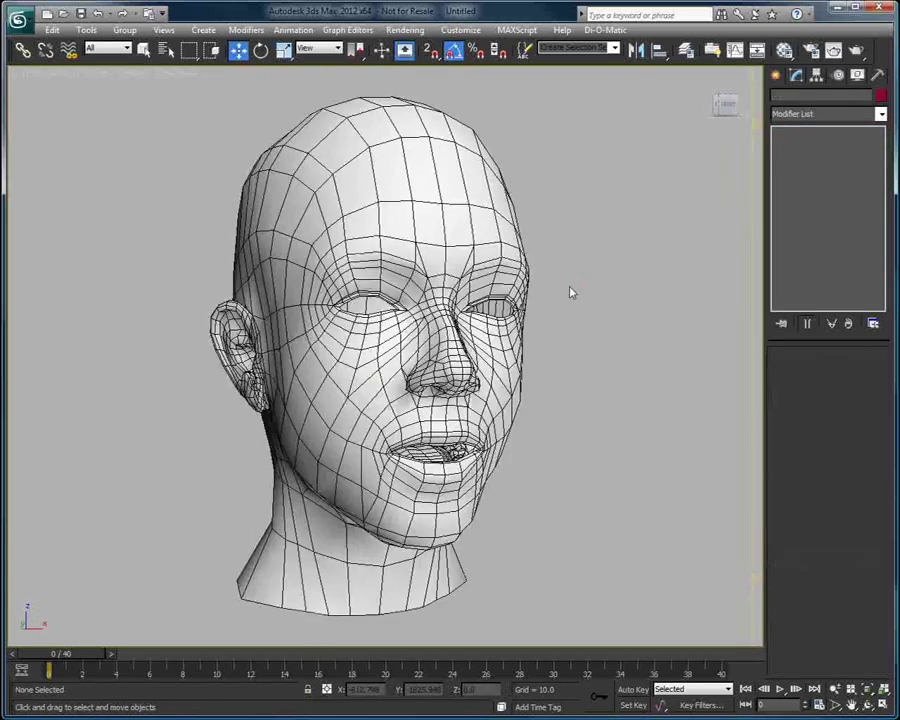
key(F4)
key(F4)
alt+middle_drag(560, 324, 509, 282)
Unhide all hidden objects and select the FacialStudio01 head beside the Neutral head
right_click(636, 335)
click(662, 274)
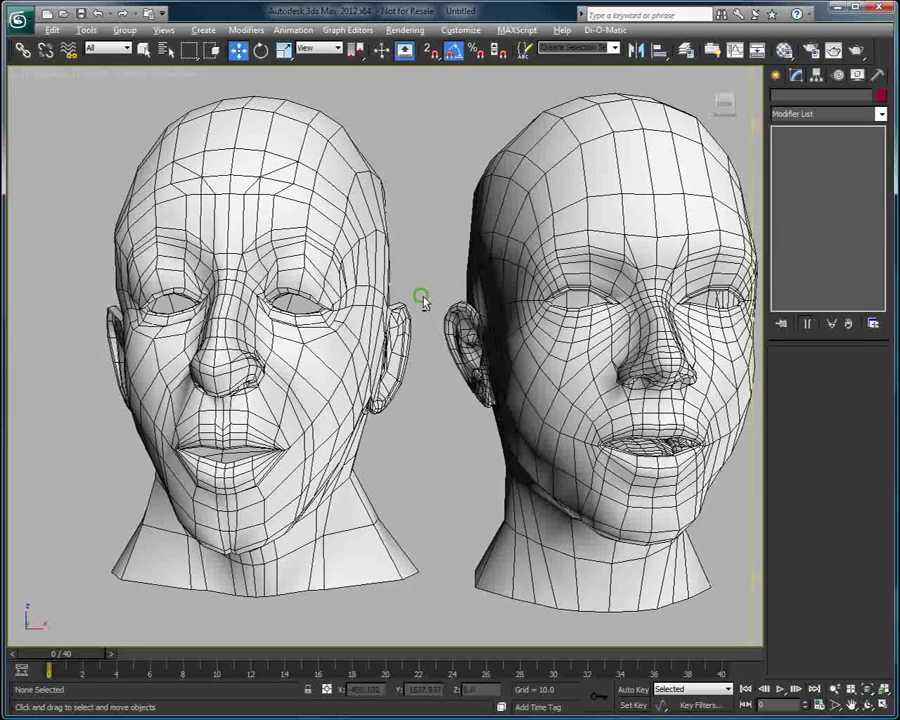
alt+middle_drag(422, 296, 449, 291)
scroll(446, 292, down, 3)
alt+middle_drag(378, 298, 552, 295)
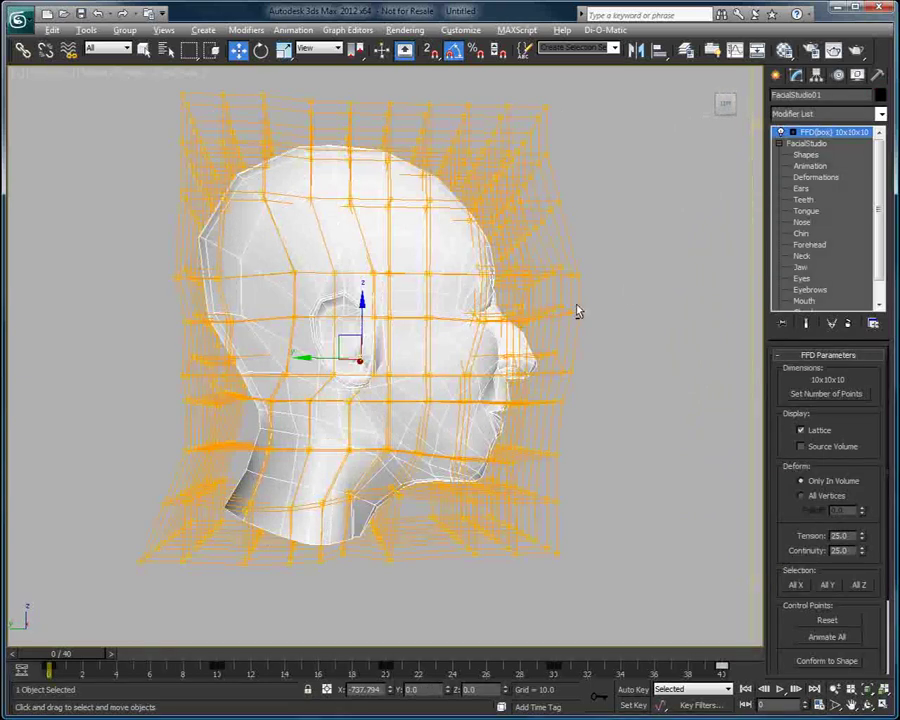
alt+middle_drag(579, 307, 450, 487)
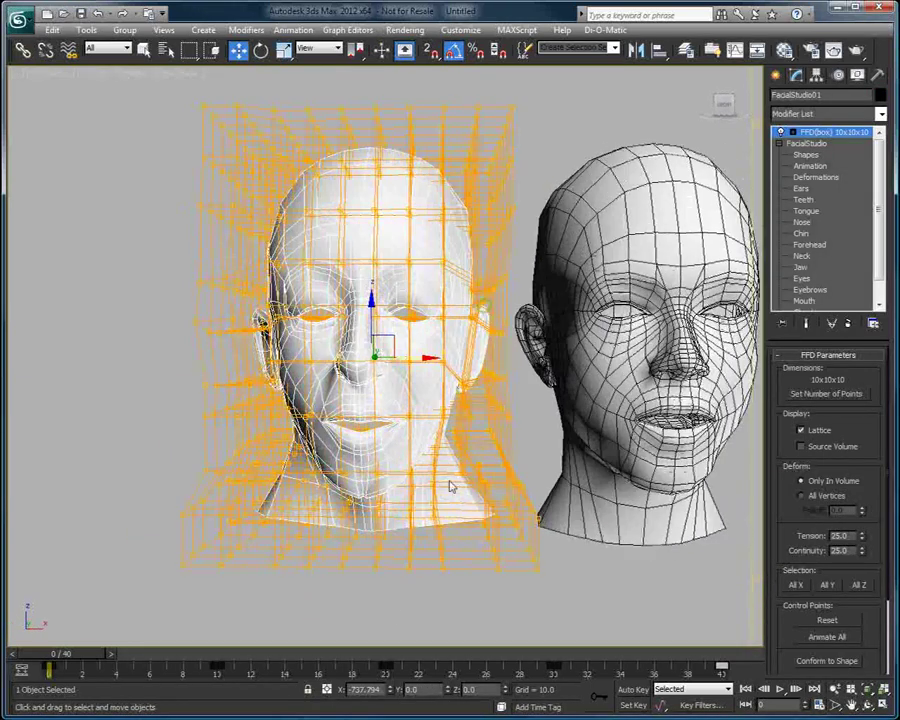
Set the FacialStudio01 head's X position to 0 so it overlaps the Neutral head, and check the alignment
right_click(390, 693)
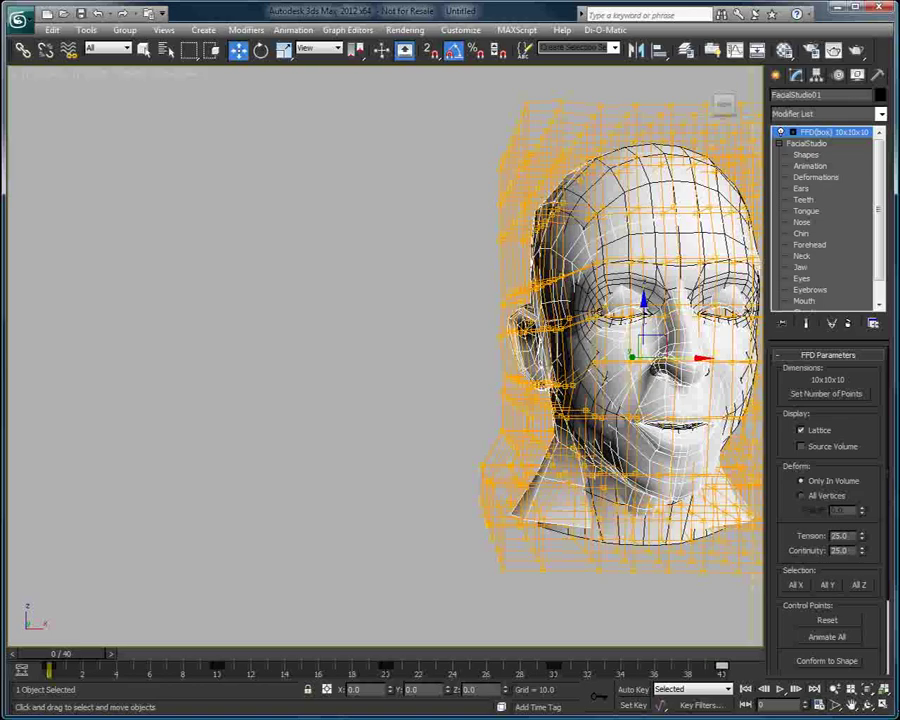
click(884, 697)
alt+middle_drag(420, 470, 572, 470)
click(572, 470)
scroll(637, 470, up, 3)
alt+middle_drag(637, 470, 441, 466)
click(421, 323)
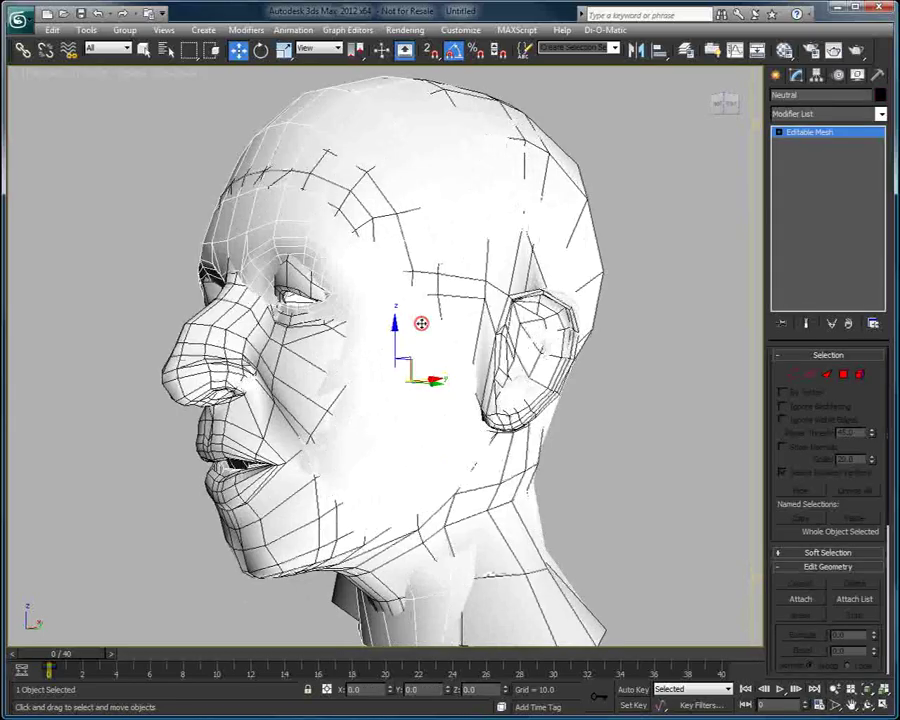
With Auto Key recording at frame 0, set the FacialStudio01 ears' Z Rotation to about 7, and stop recording
click(649, 364)
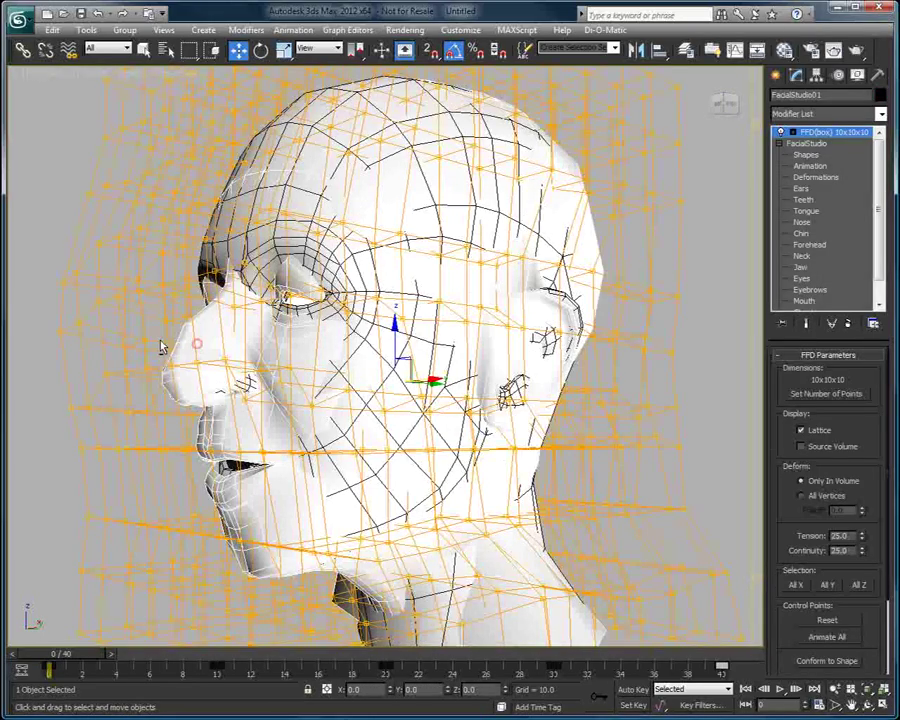
alt+middle_drag(161, 342, 436, 321)
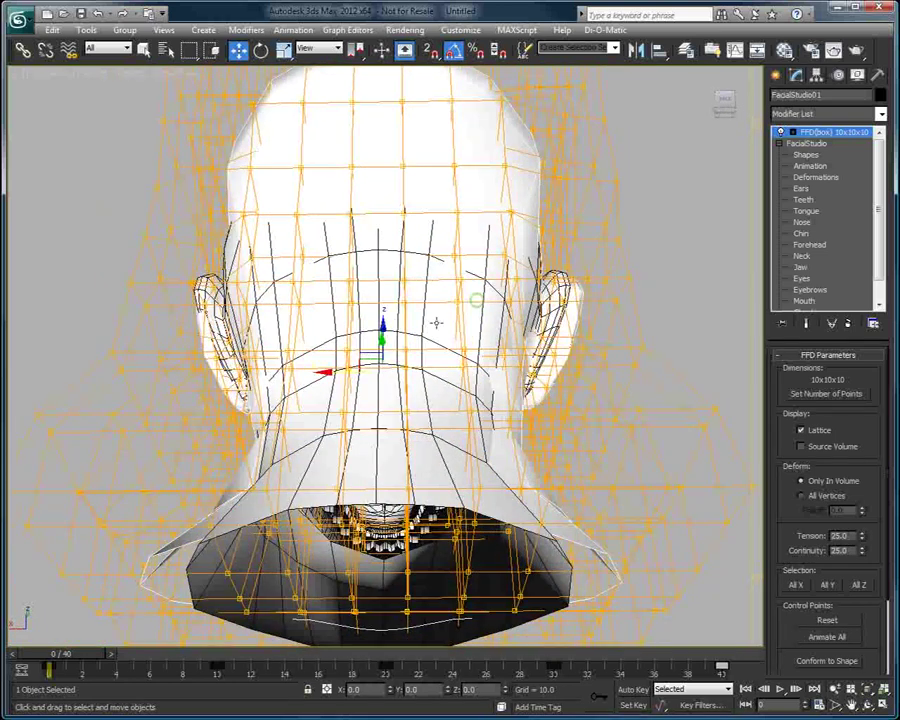
click(818, 190)
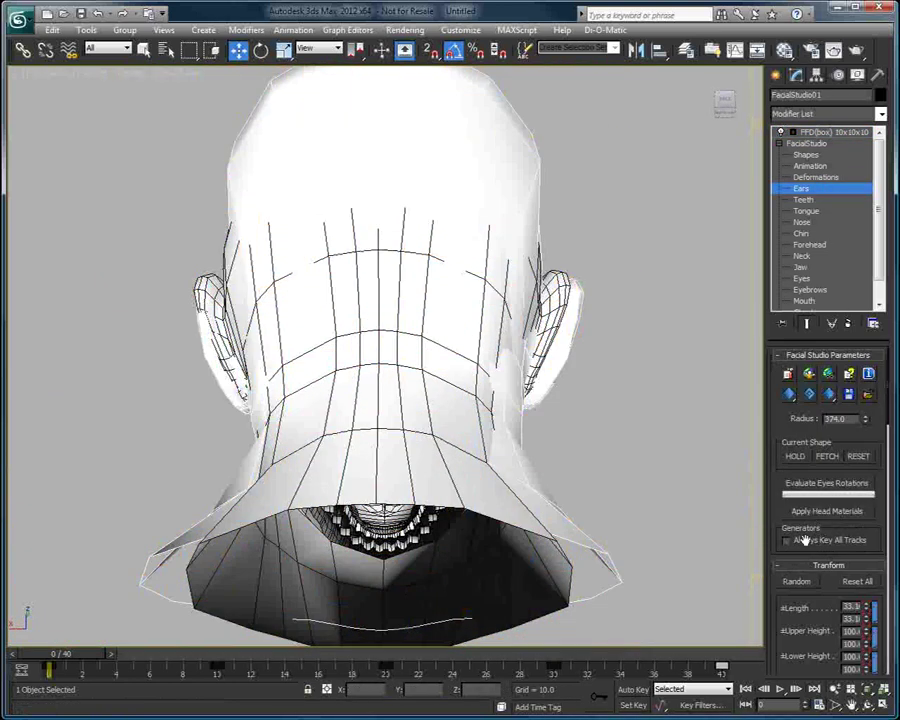
scroll(802, 537, down, 5)
click(638, 691)
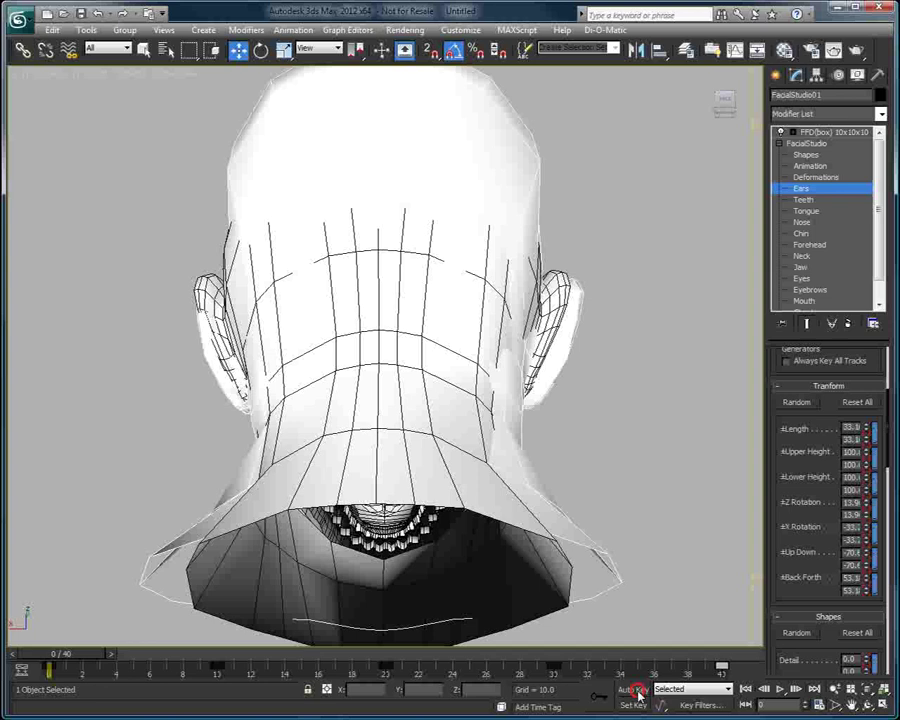
mouse_move(870, 508)
mouse_down()
mouse_move(866, 514)
mouse_move(866, 503)
mouse_up()
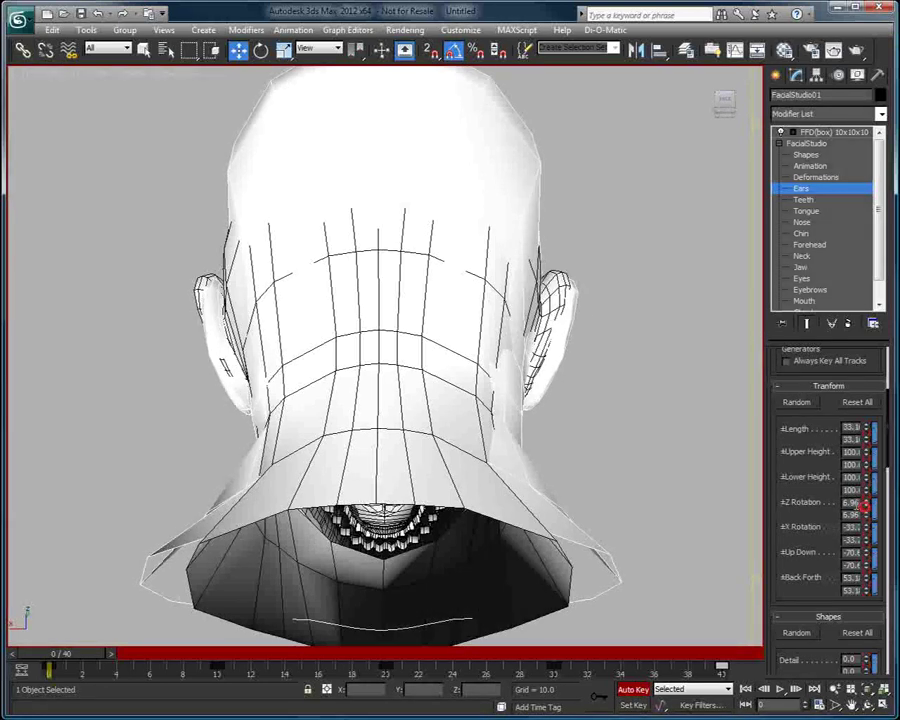
click(633, 690)
alt+middle_drag(556, 393, 597, 430)
click(858, 145)
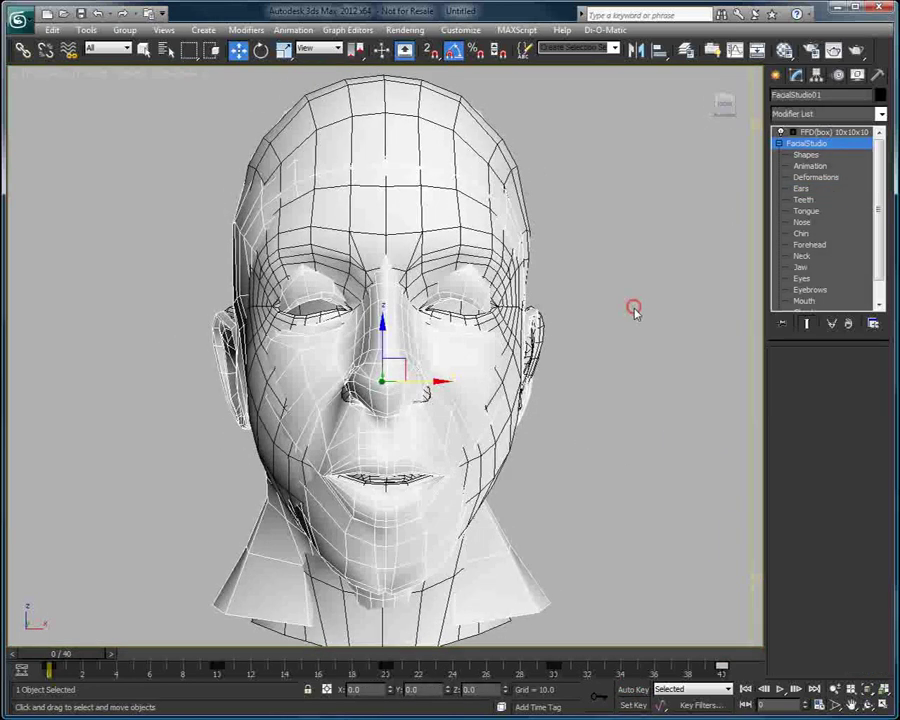
Inspect the fit of the overlapping heads, toggling FacialStudio01's FFD(box) modifier off and on
click(575, 383)
mouse_move(575, 383)
alt+middle_down()
mouse_move(546, 374)
mouse_move(576, 365)
mouse_move(532, 378)
mouse_move(583, 400)
alt+middle_up()
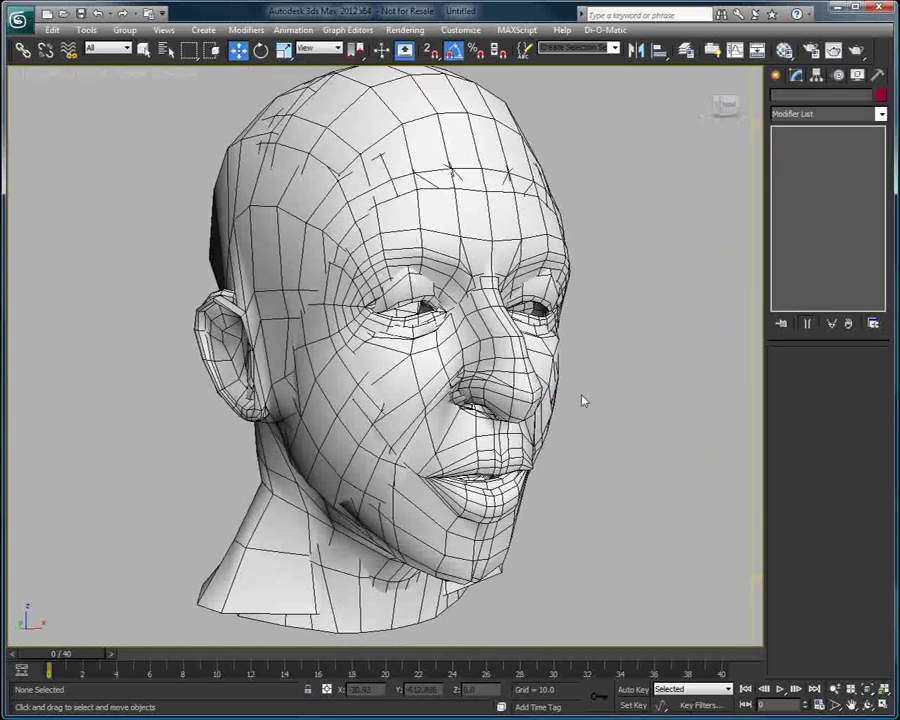
click(504, 343)
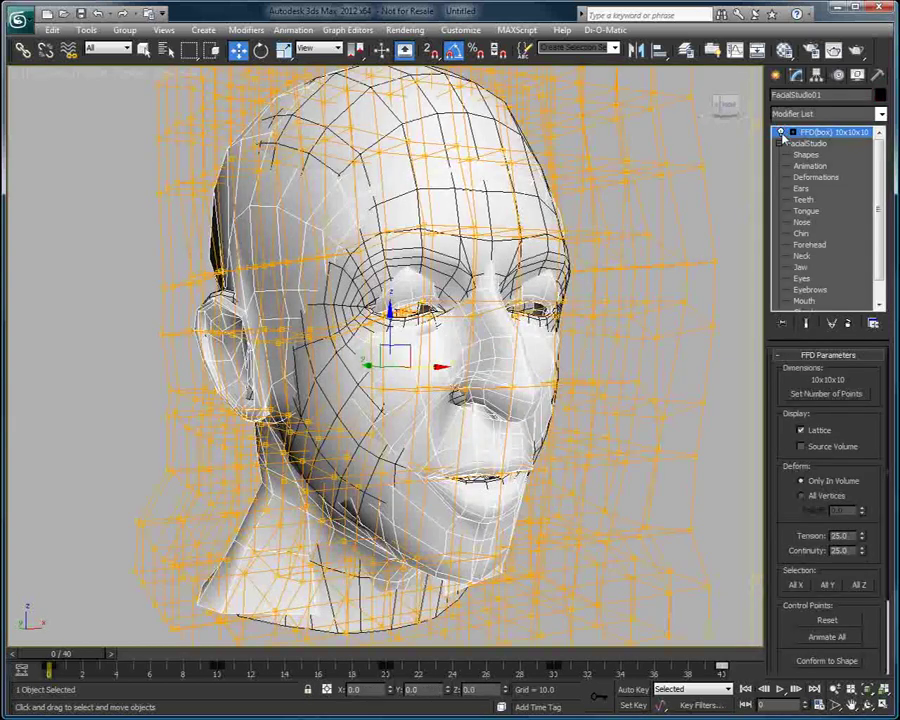
click(778, 133)
click(778, 133)
alt+middle_drag(512, 260, 446, 277)
scroll(446, 279, down, 3)
Enable Display as Box for the FacialStudio01 head in its object properties
right_click(466, 362)
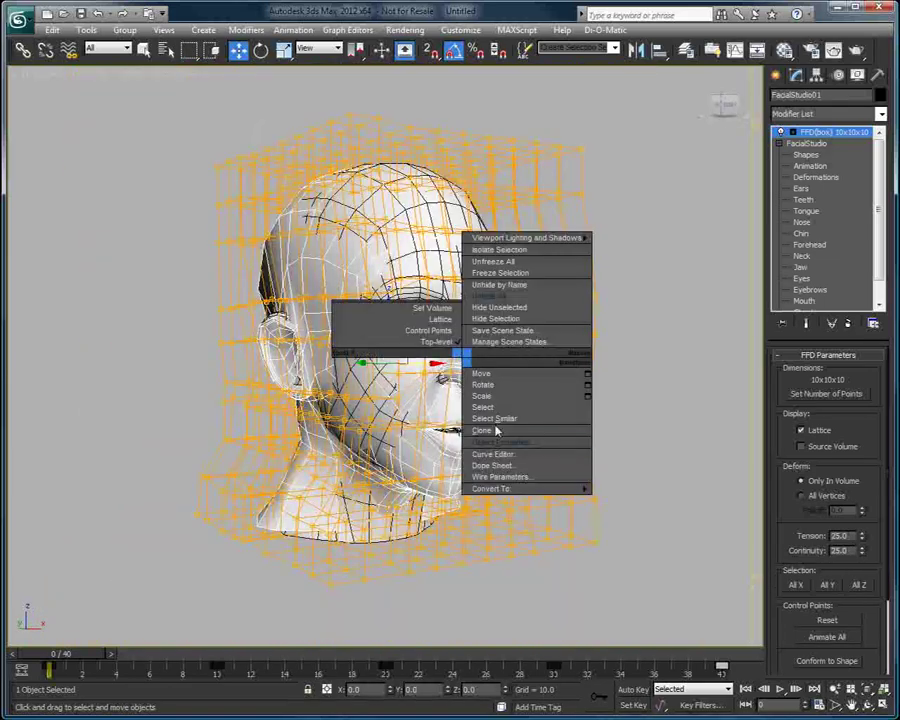
click(490, 438)
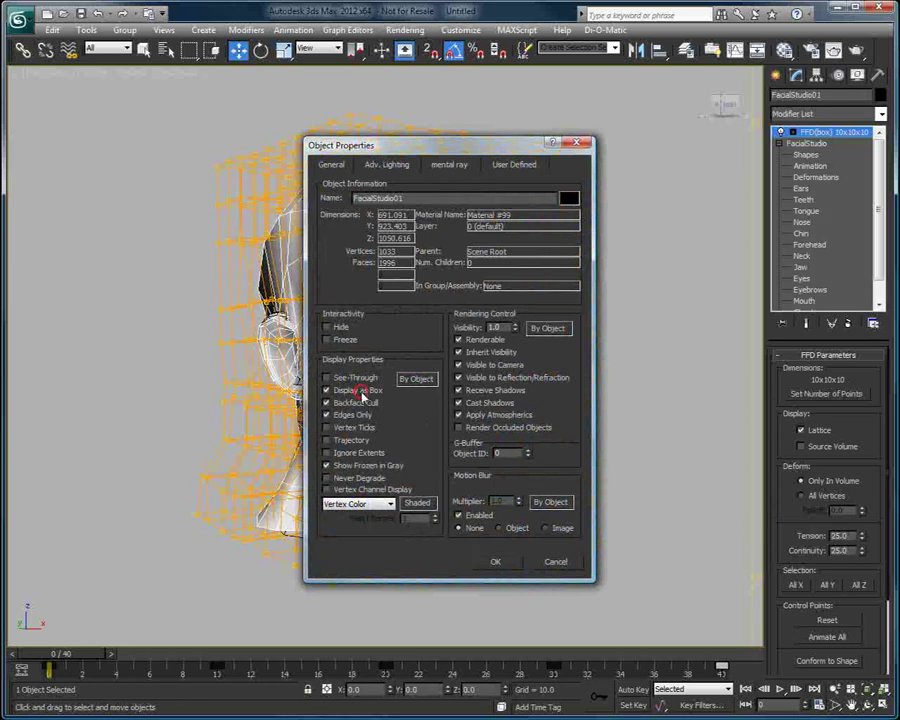
click(490, 558)
click(644, 480)
alt+middle_drag(632, 444, 650, 438)
click(395, 379)
alt+middle_drag(430, 378, 598, 370)
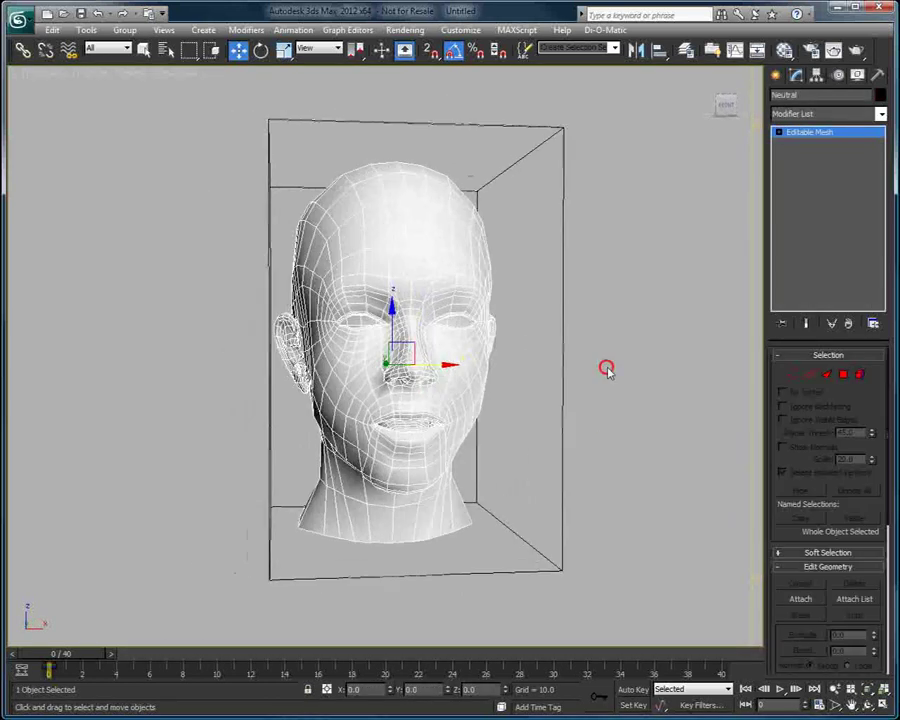
click(606, 369)
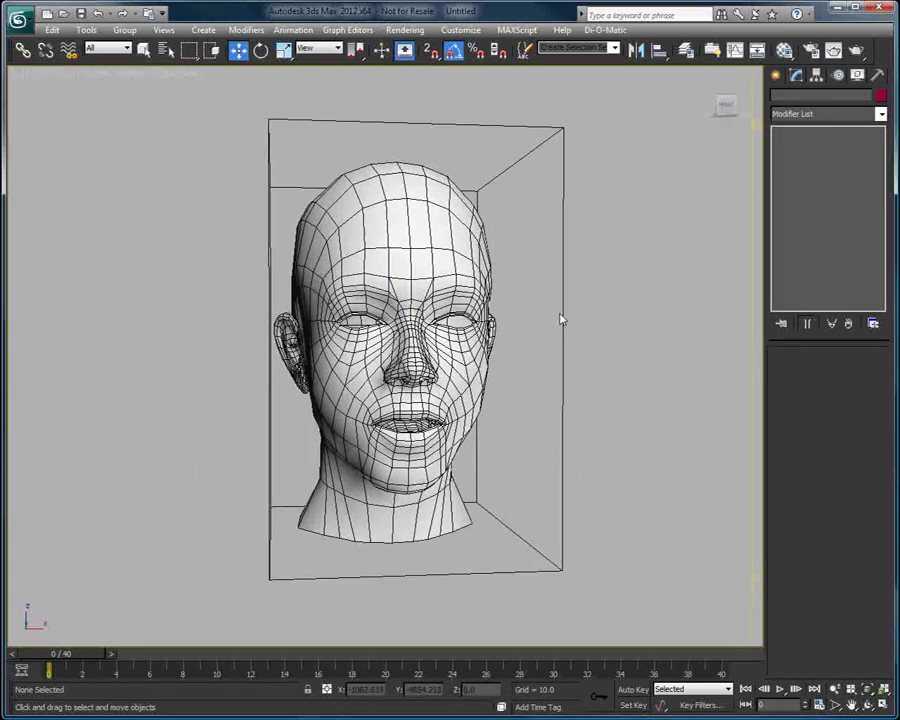
click(562, 313)
mouse_move(613, 324)
alt+middle_down()
mouse_move(589, 338)
mouse_move(598, 329)
alt+middle_up()
click(623, 363)
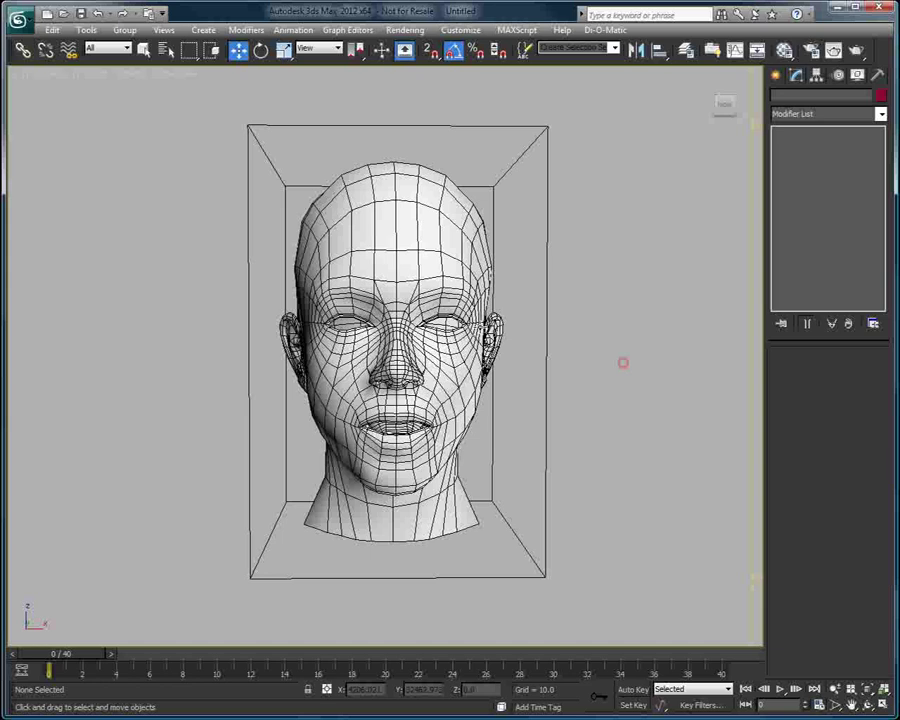
Apply a Skin Wrap modifier to the Neutral head mesh
click(452, 269)
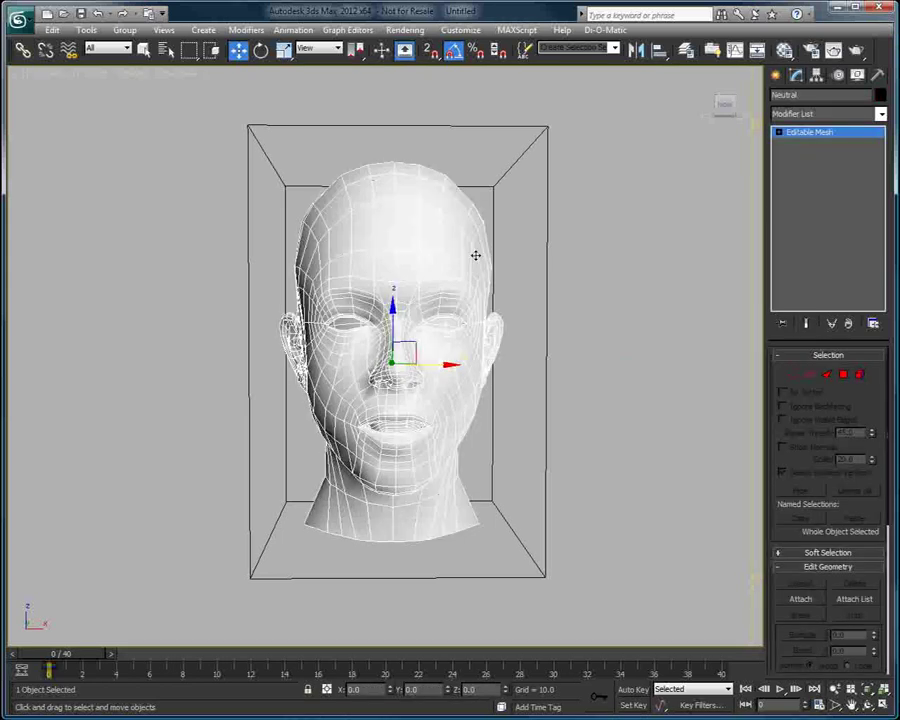
click(862, 118)
drag(880, 170, 877, 470)
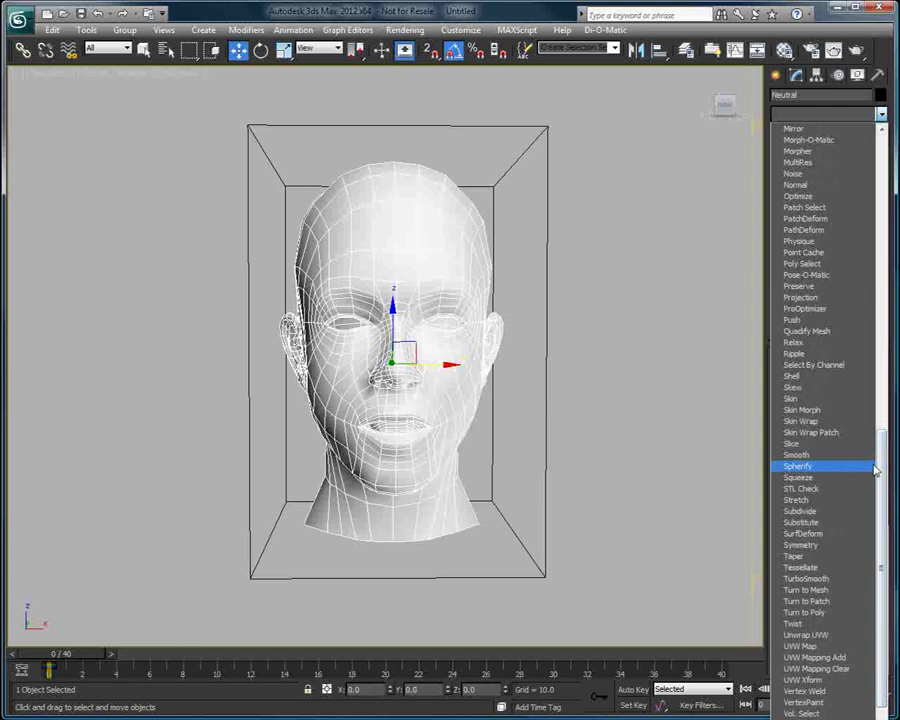
click(836, 424)
alt+middle_drag(599, 356, 541, 404)
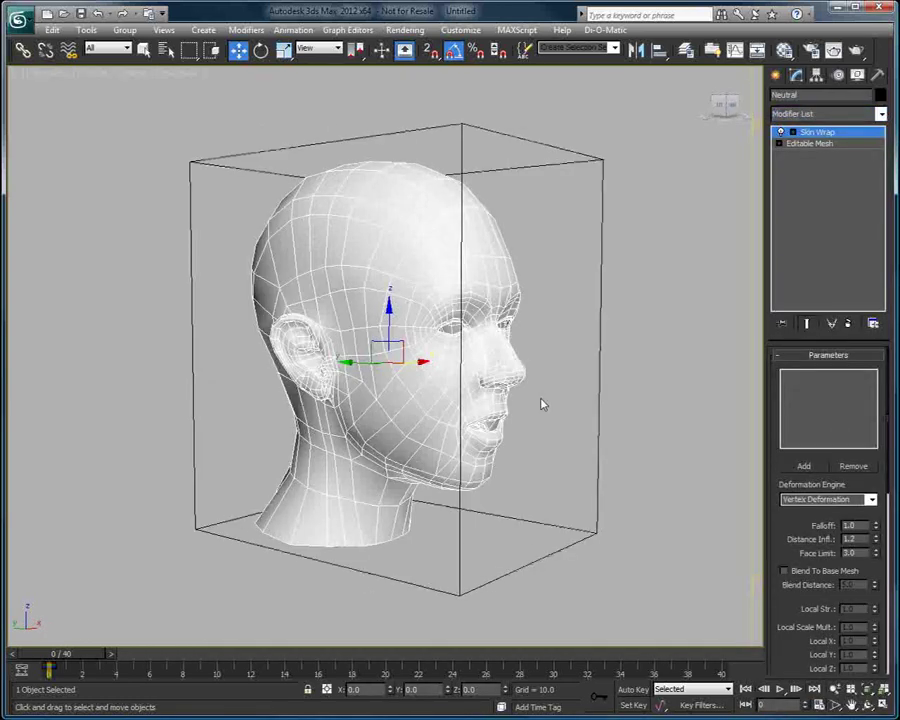
scroll(478, 408, up, 3)
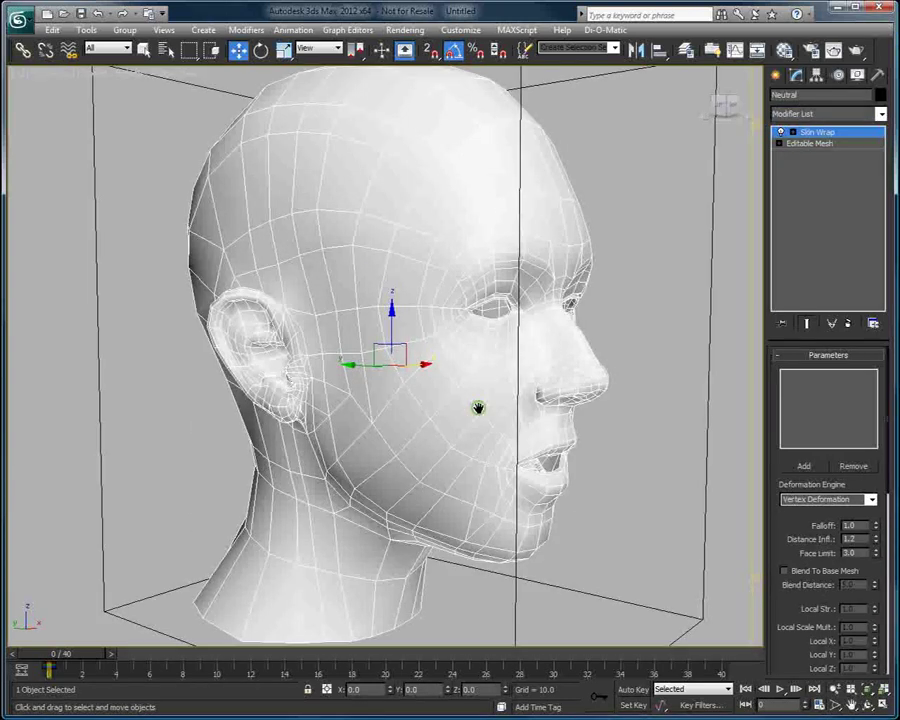
alt+middle_drag(485, 396, 484, 394)
scroll(484, 394, down, 2)
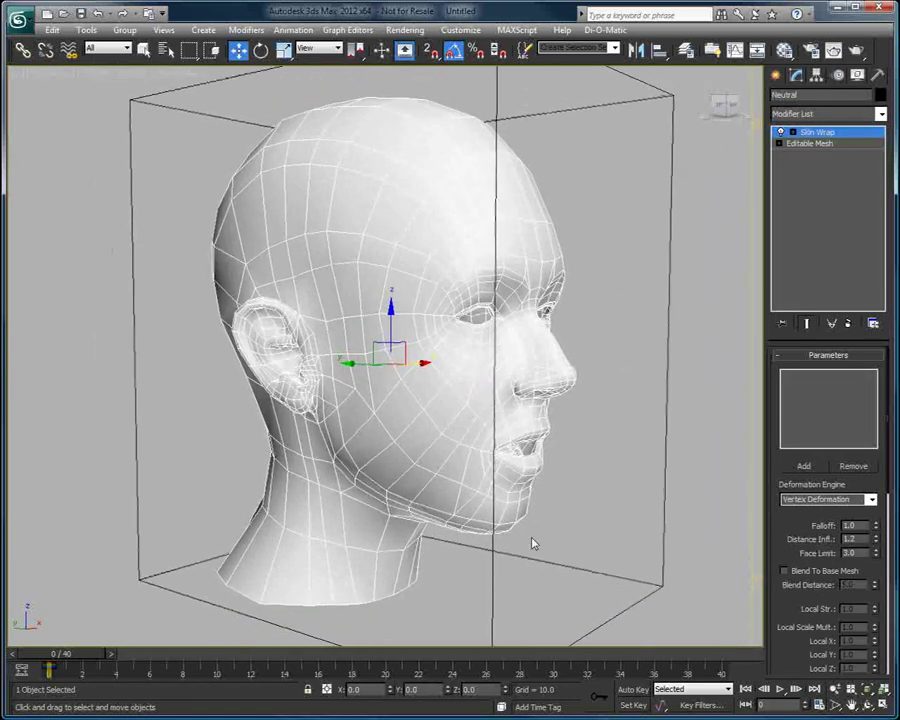
Add the boxed FacialStudio01 head as the control object of the Neutral head's Skin Wrap
click(802, 466)
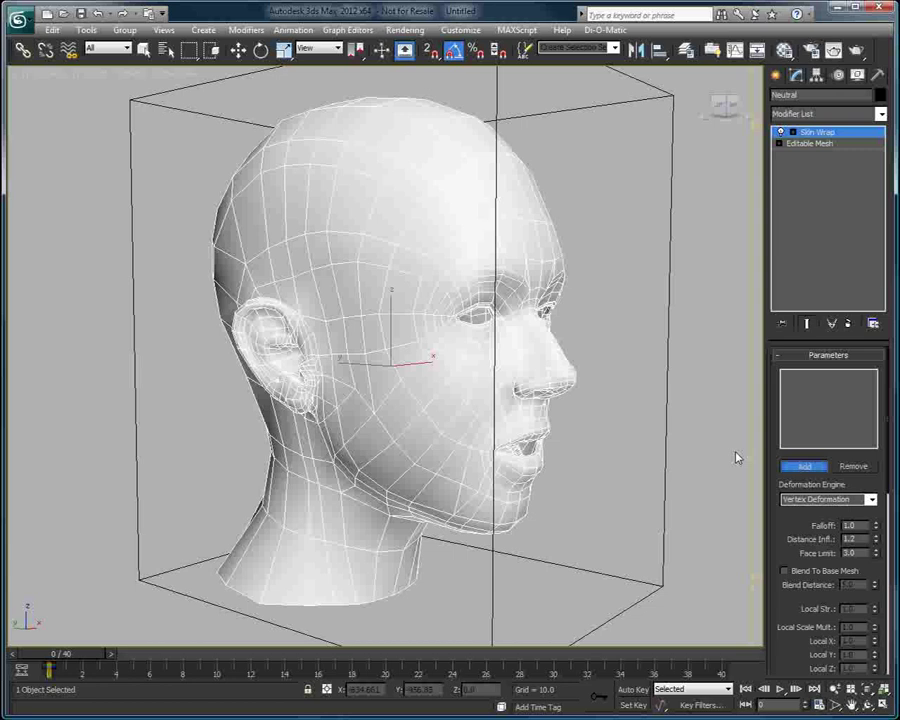
click(662, 443)
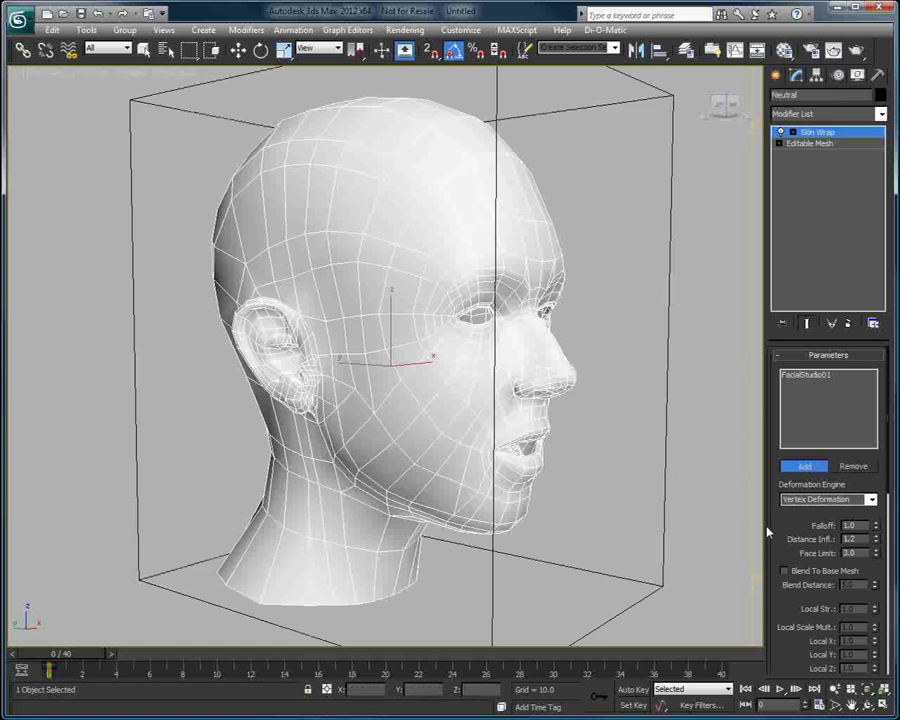
right_click(738, 501)
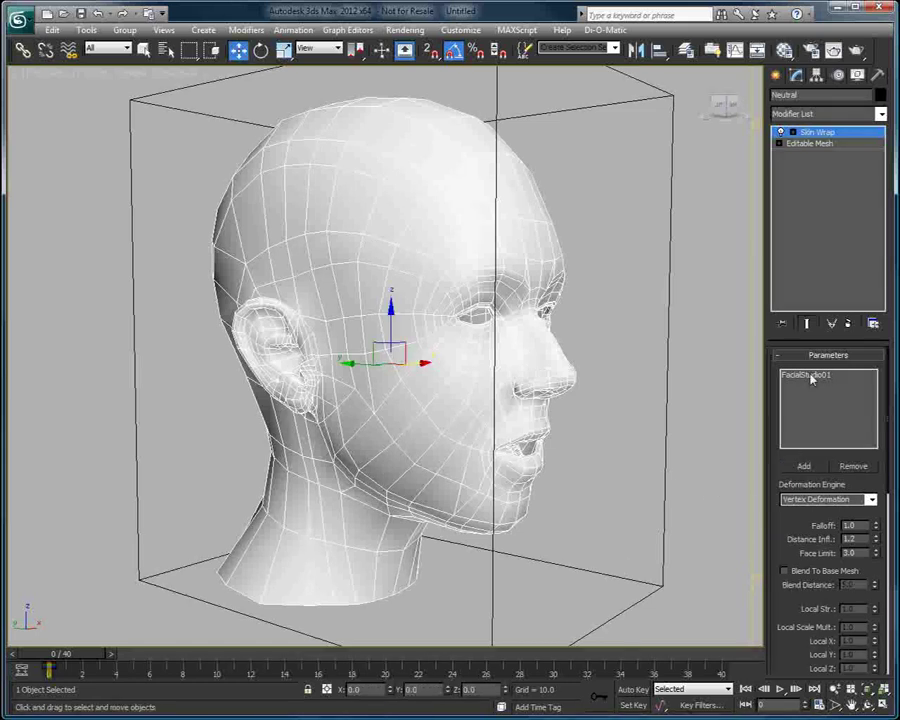
alt+middle_drag(690, 460, 578, 486)
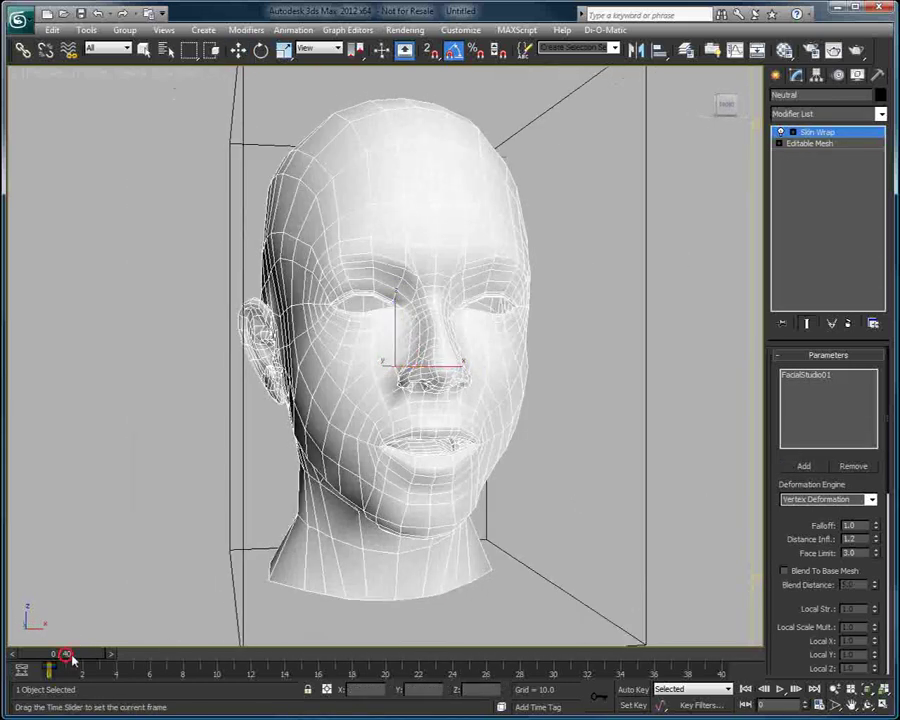
mouse_move(72, 659)
mouse_down()
mouse_move(119, 656)
mouse_move(62, 656)
mouse_up()
alt+middle_drag(450, 412, 526, 401)
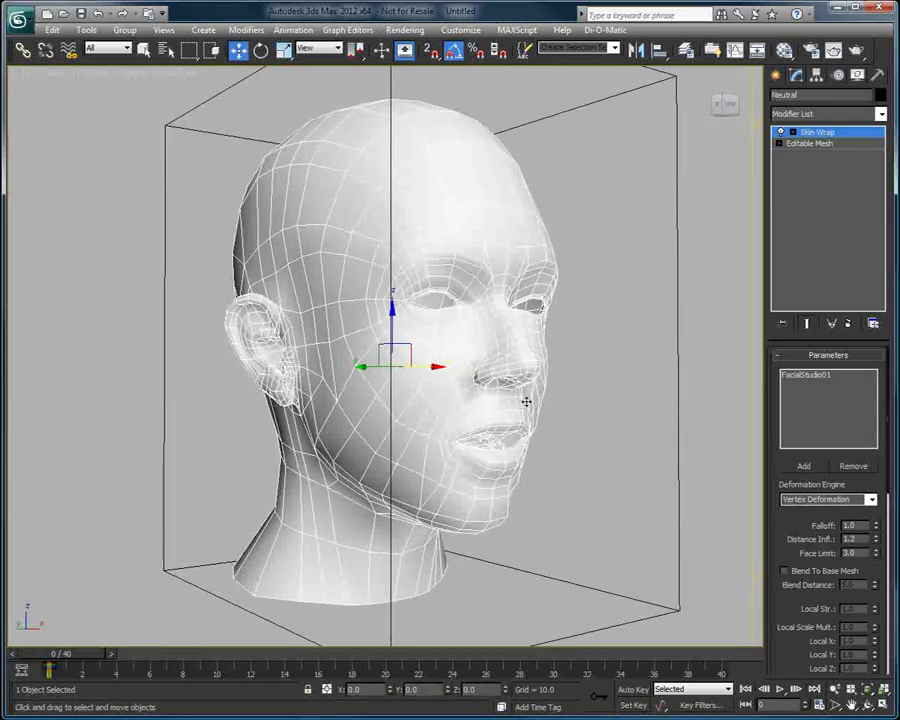
Widen the command panel to two columns and enable Weight All Points for the Skin Wrap
drag(741, 501, 694, 247)
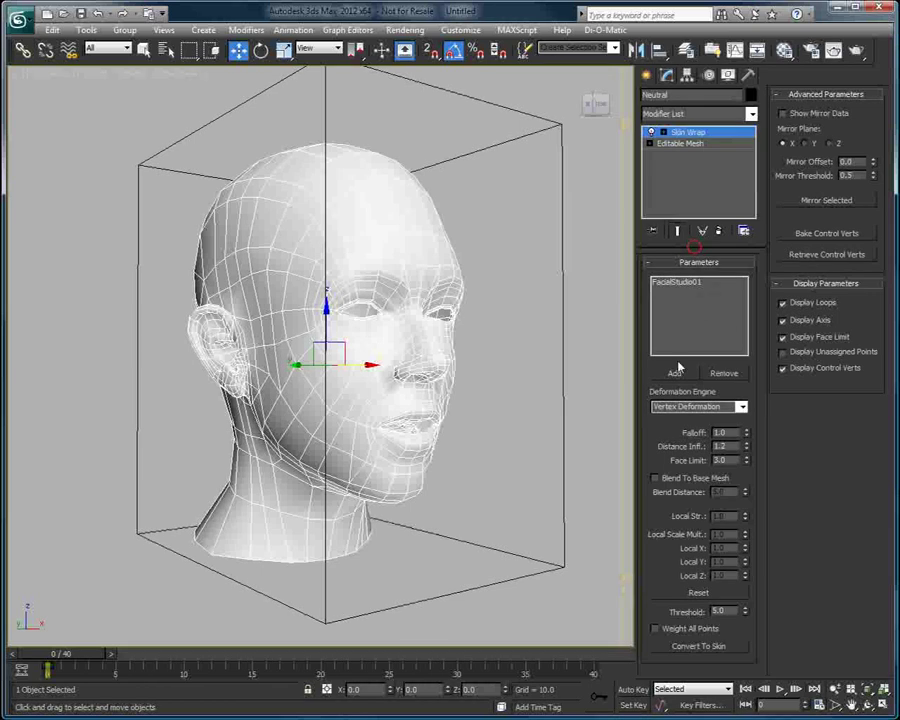
click(677, 630)
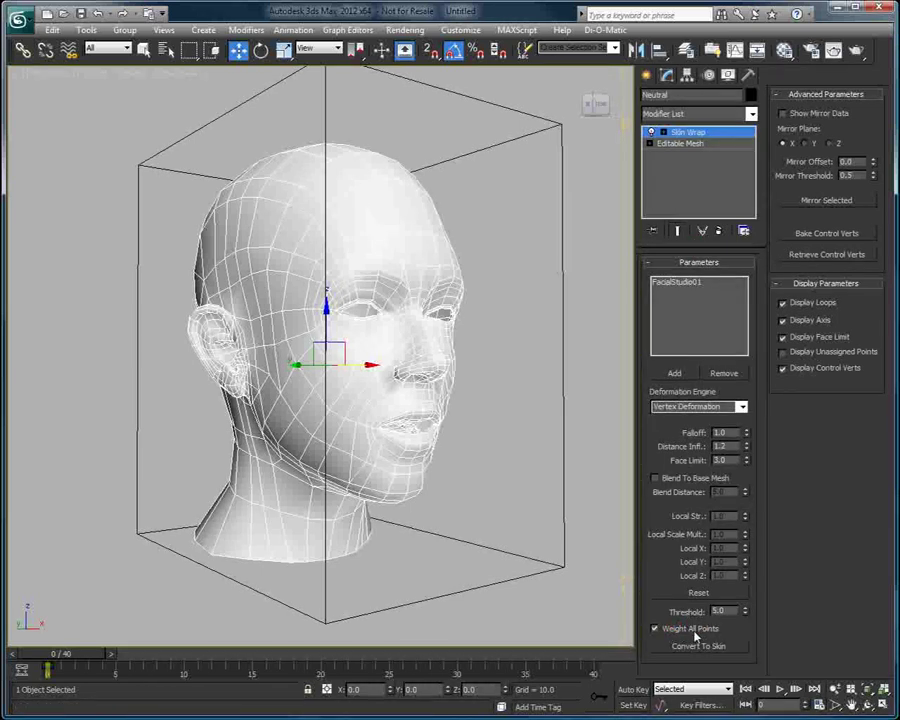
At frame 20, set the Skin Wrap's Falloff to 1.7, Distance Influence to 1.3 and Face Limit to 5.0, and return to frame 0
drag(58, 652, 326, 654)
key(w)
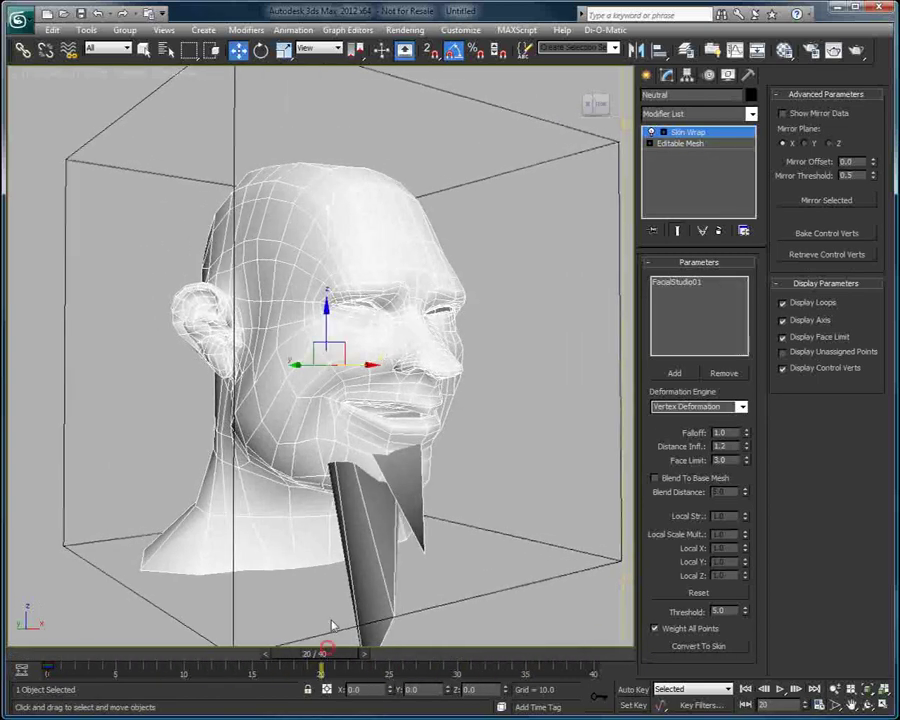
drag(745, 461, 744, 430)
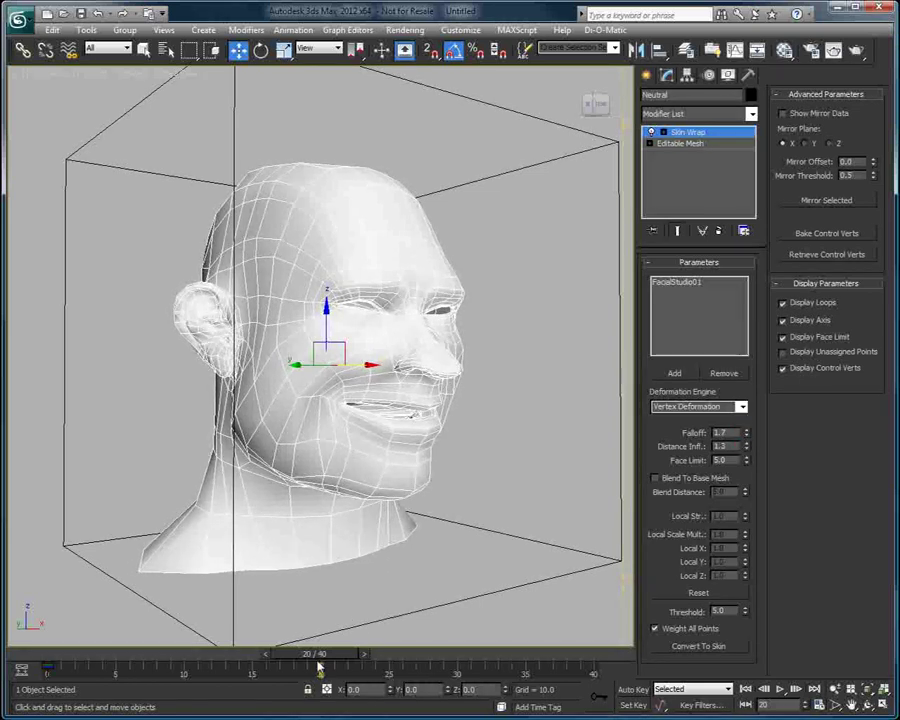
drag(319, 666, 47, 666)
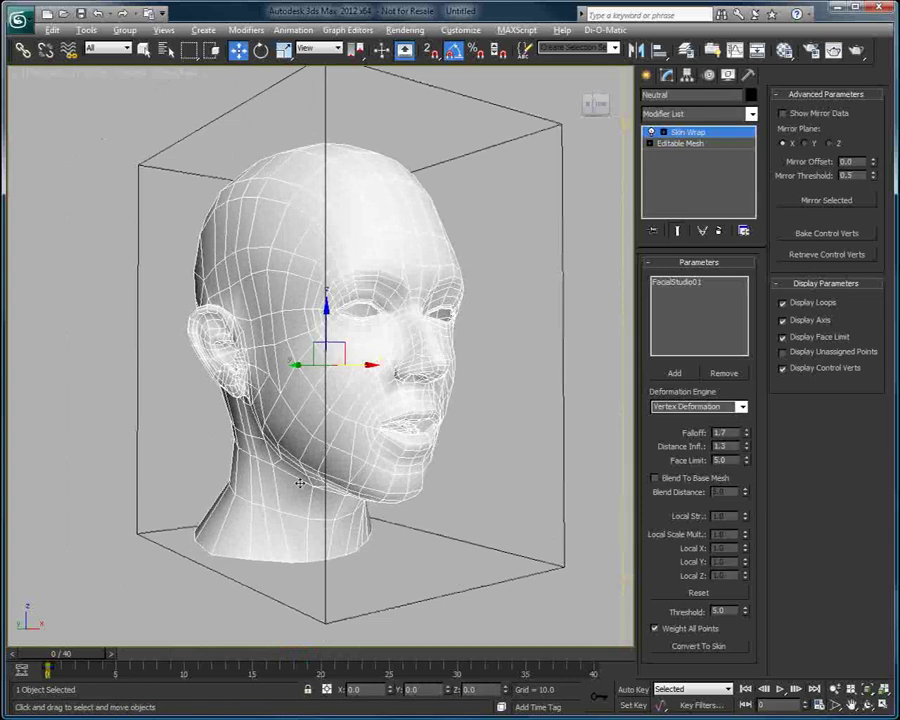
Select the FacialStudio01 head, enlarge its modifier stack display and open its Animation deformer settings
alt+middle_drag(277, 500, 230, 502)
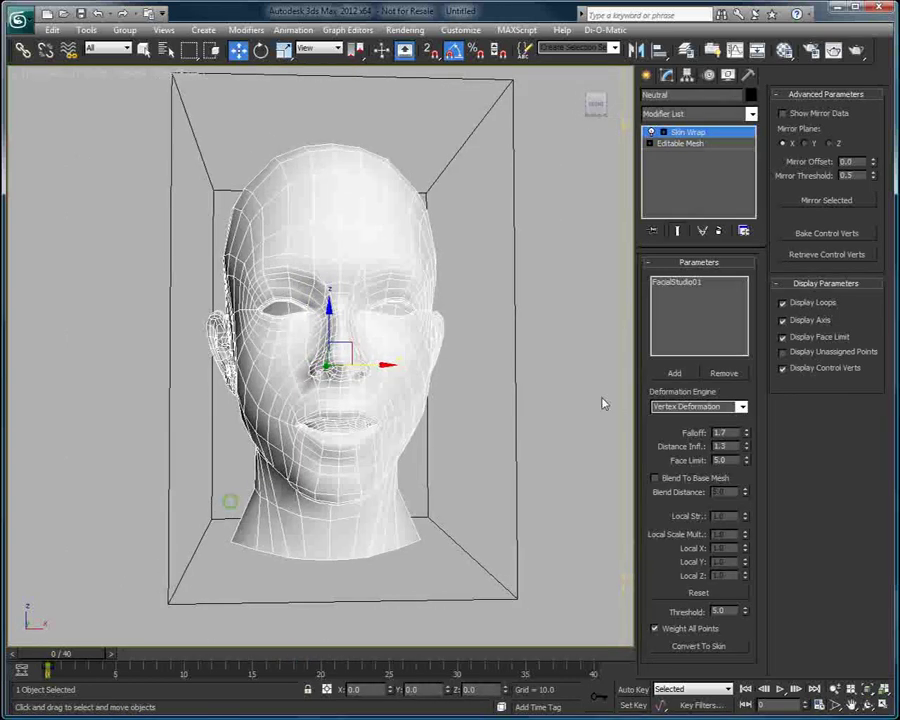
click(603, 400)
drag(68, 653, 14, 652)
key(w)
alt+middle_drag(410, 377, 548, 349)
click(549, 349)
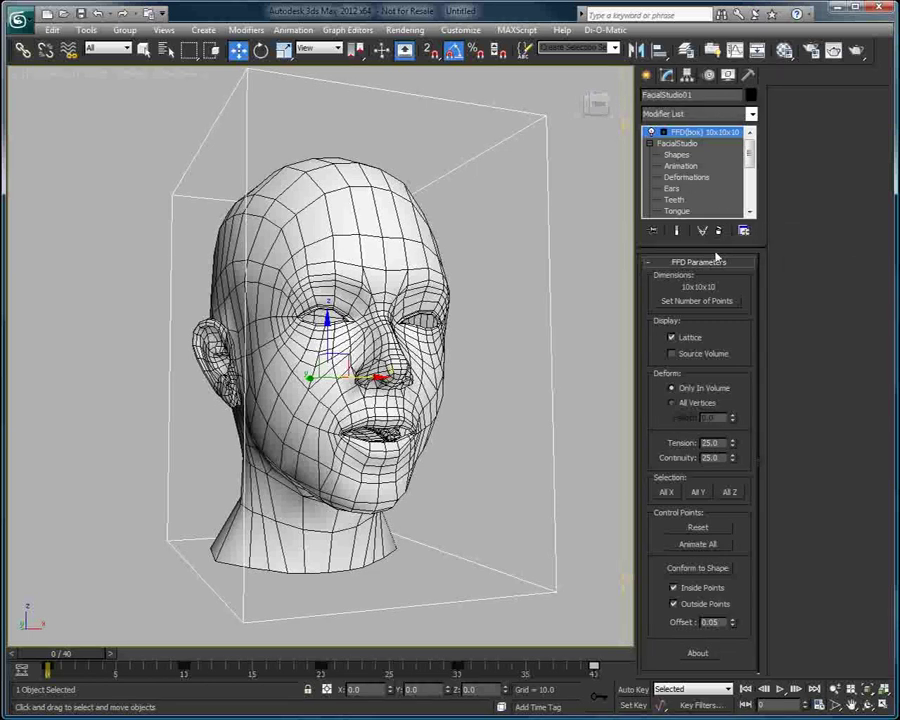
drag(708, 245, 708, 323)
click(684, 166)
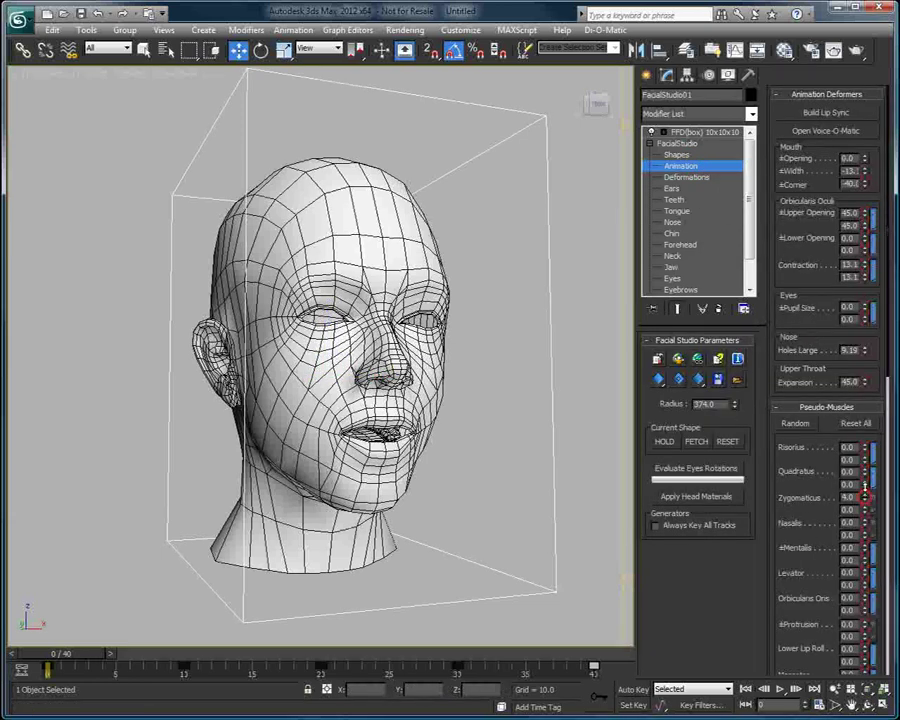
Try out the Zygomaticus pseudo-muscle and the mouth Opening deformer on the FacialStudio01 head, returning both to 0.0
drag(866, 494, 846, 582)
alt+middle_drag(418, 322, 402, 332)
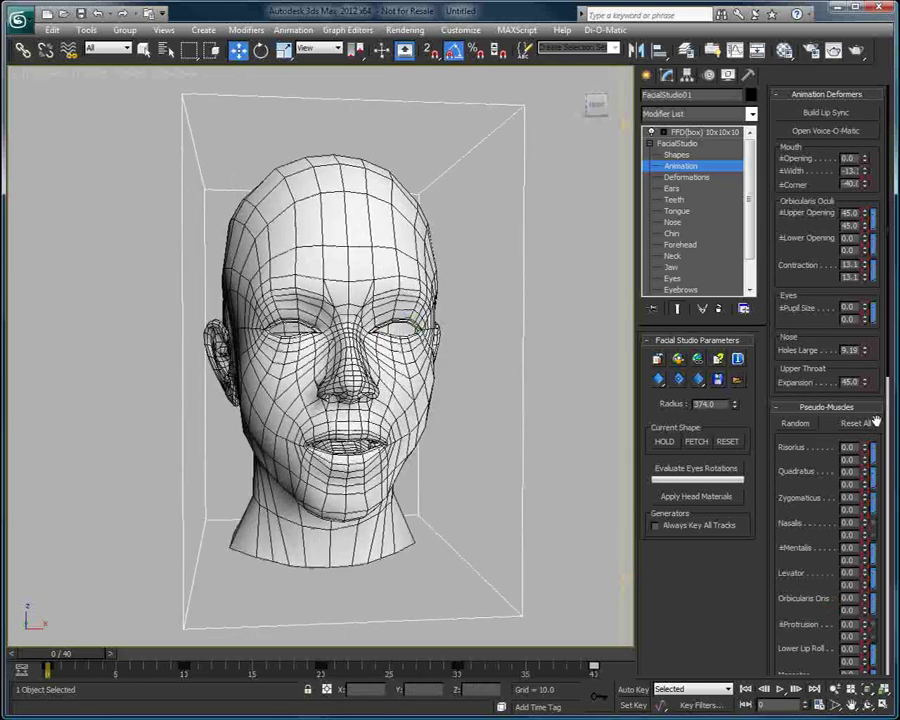
mouse_move(866, 156)
mouse_down()
mouse_move(851, 157)
mouse_move(846, 169)
mouse_move(863, 175)
mouse_up()
right_click(866, 158)
alt+middle_drag(412, 322, 506, 326)
Try out the Nasalis pseudo-muscle on the FacialStudio01 head, check its effect from the front, and return it to 0.0
scroll(816, 470, down, 3)
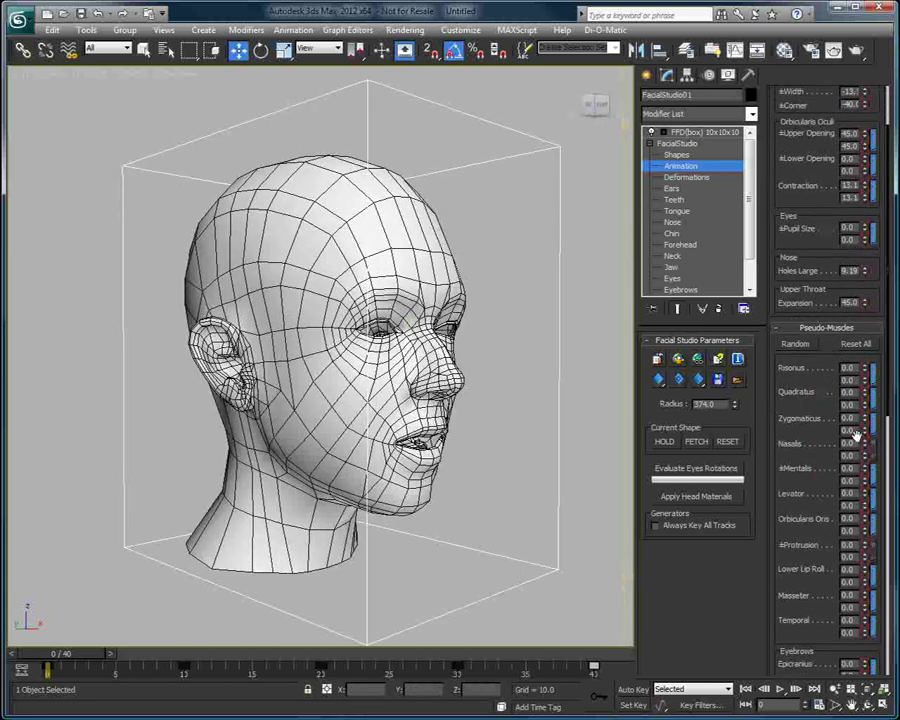
mouse_move(866, 443)
mouse_down()
mouse_move(866, 428)
mouse_move(860, 476)
mouse_move(869, 464)
mouse_up()
alt+middle_drag(476, 369, 422, 368)
drag(811, 510, 868, 446)
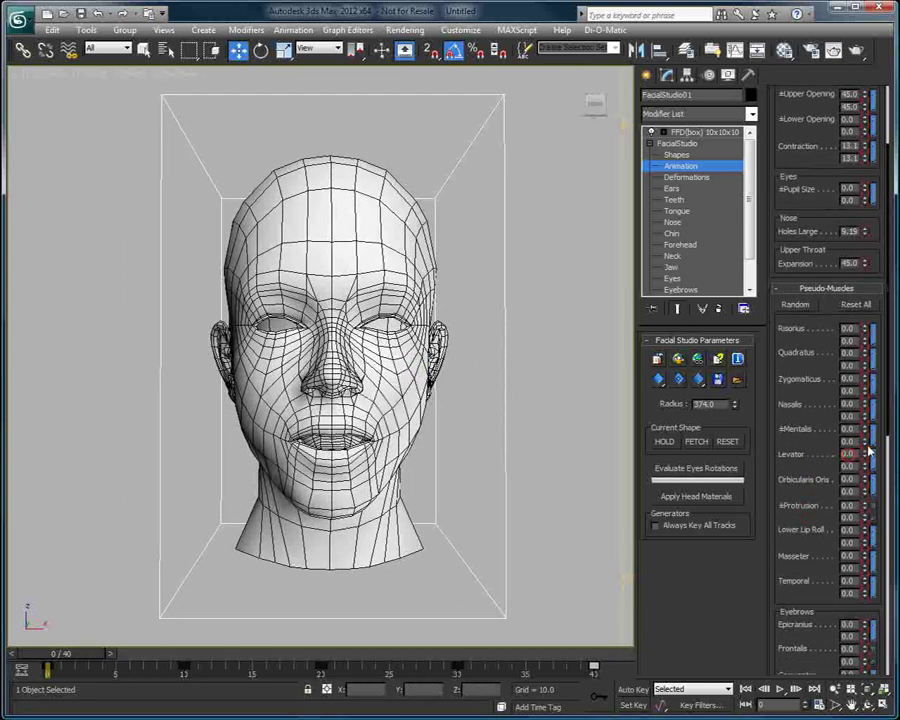
Review the Neutral head's Skin Wrap parameters, and return to the Animation deformers of the FacialStudio01 head
click(520, 276)
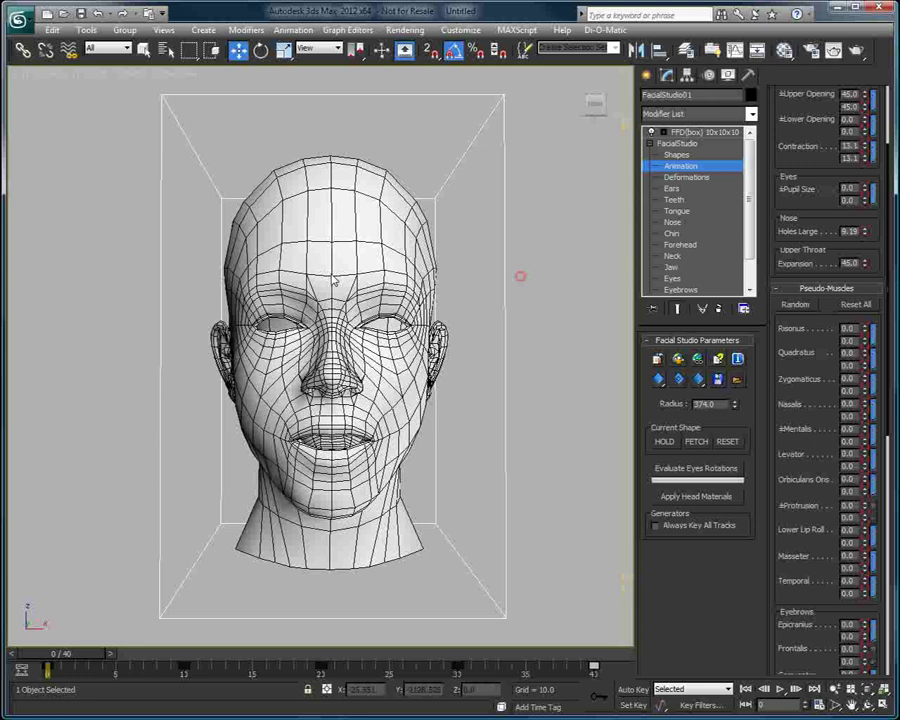
click(678, 143)
click(348, 241)
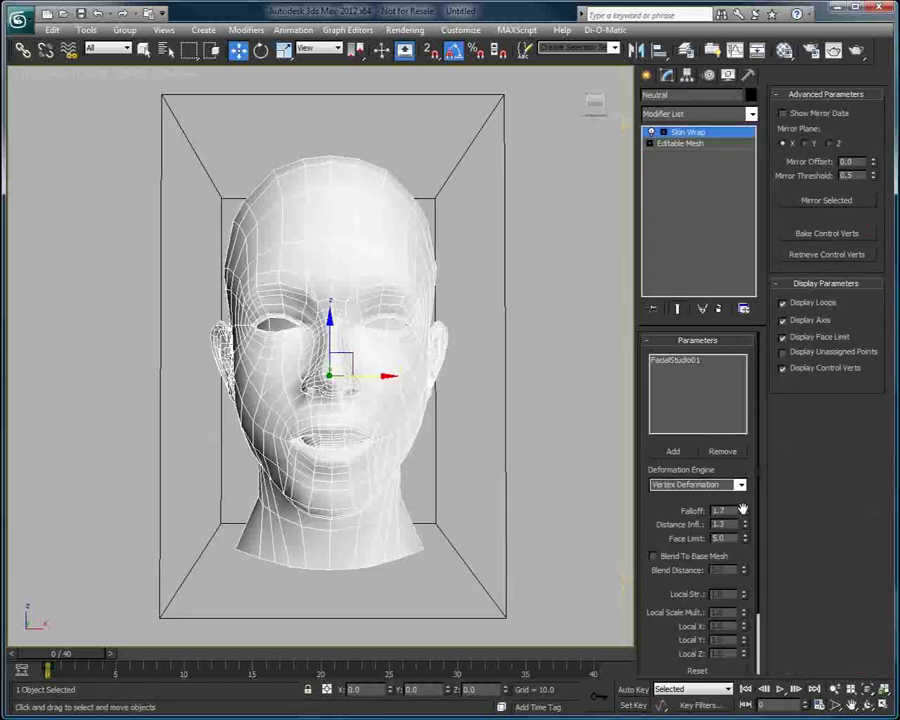
drag(743, 510, 737, 531)
click(525, 405)
click(503, 377)
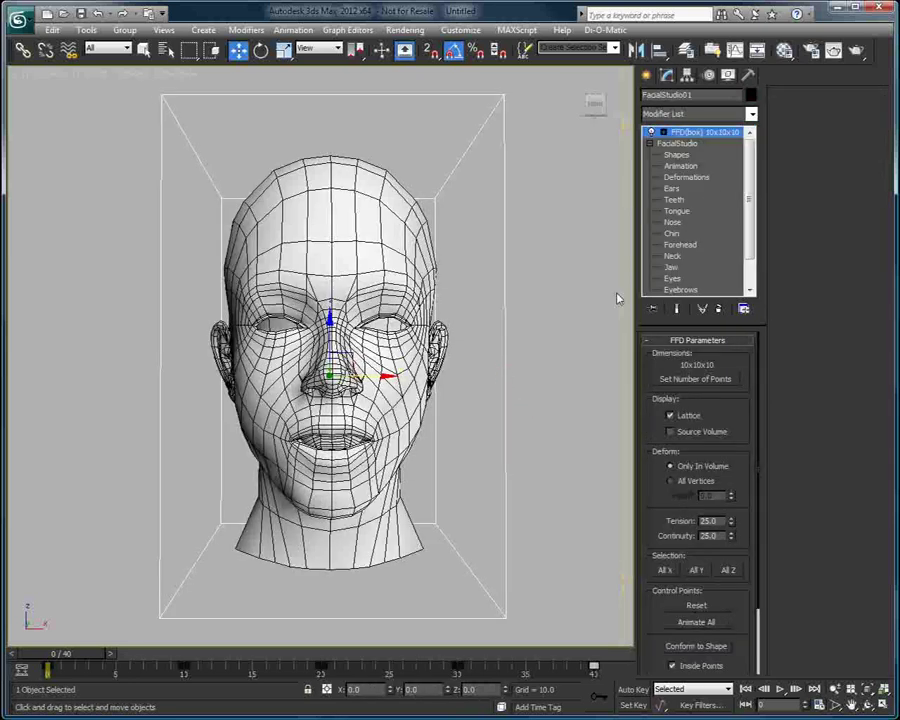
click(677, 155)
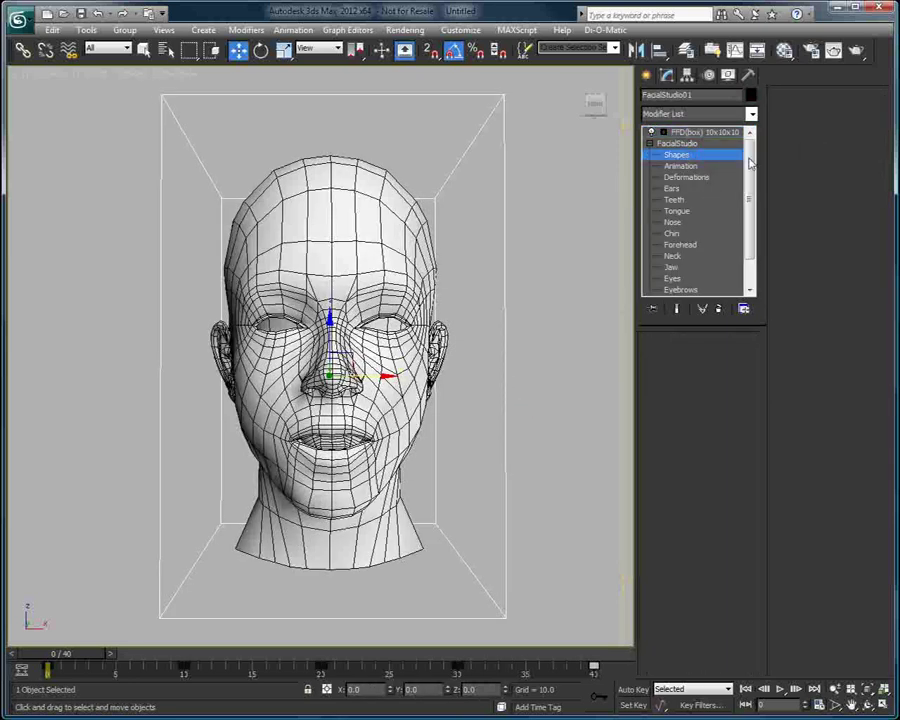
click(660, 166)
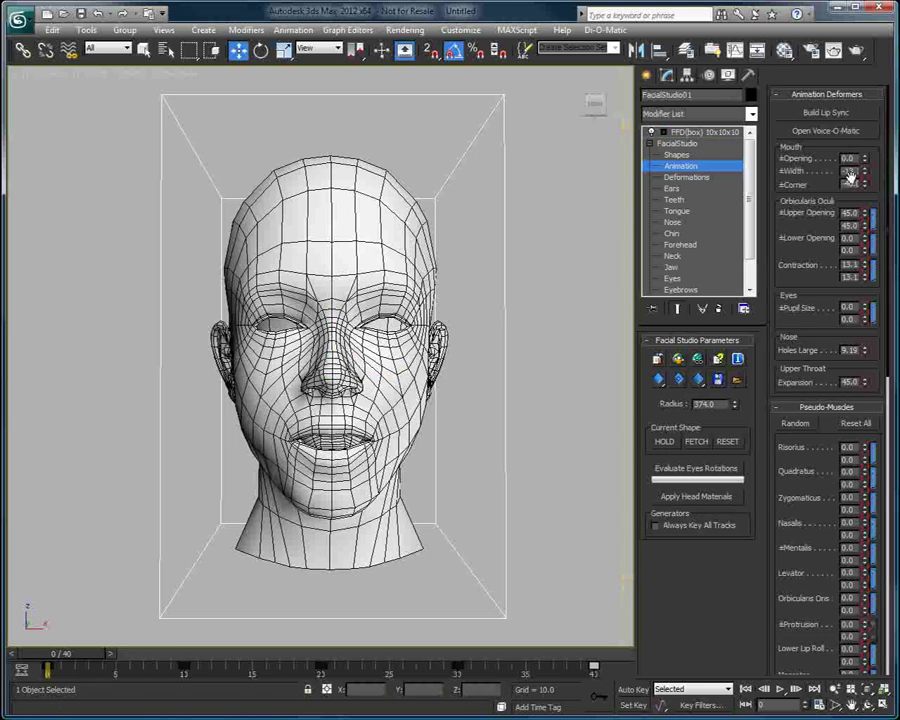
Reset the mouth Opening to 0.0 after trying -100, and set the first Protrusion value to 41.0
drag(866, 158, 866, 160)
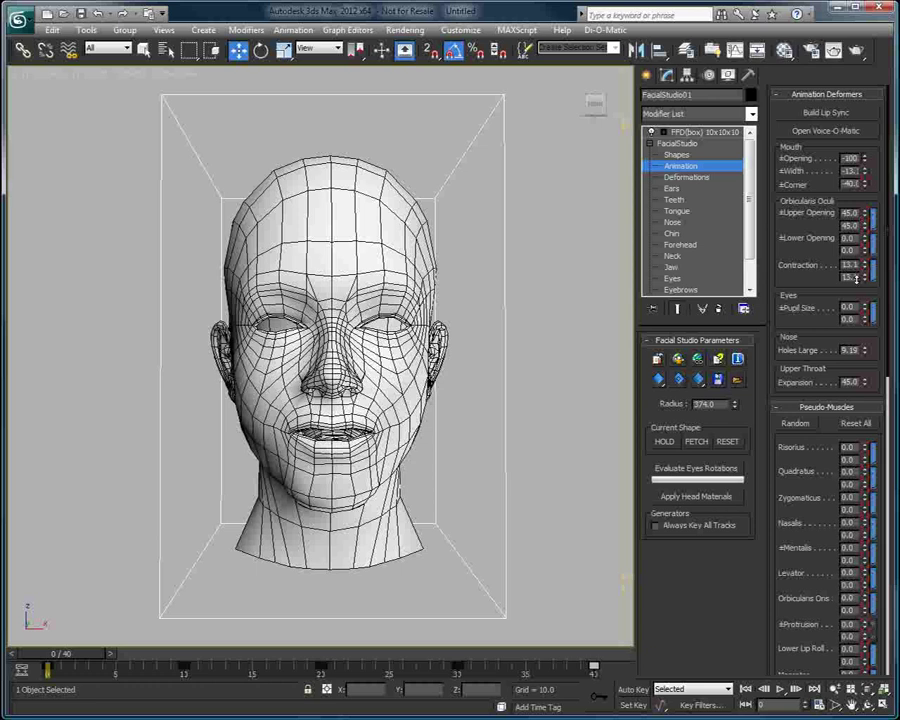
right_click(866, 161)
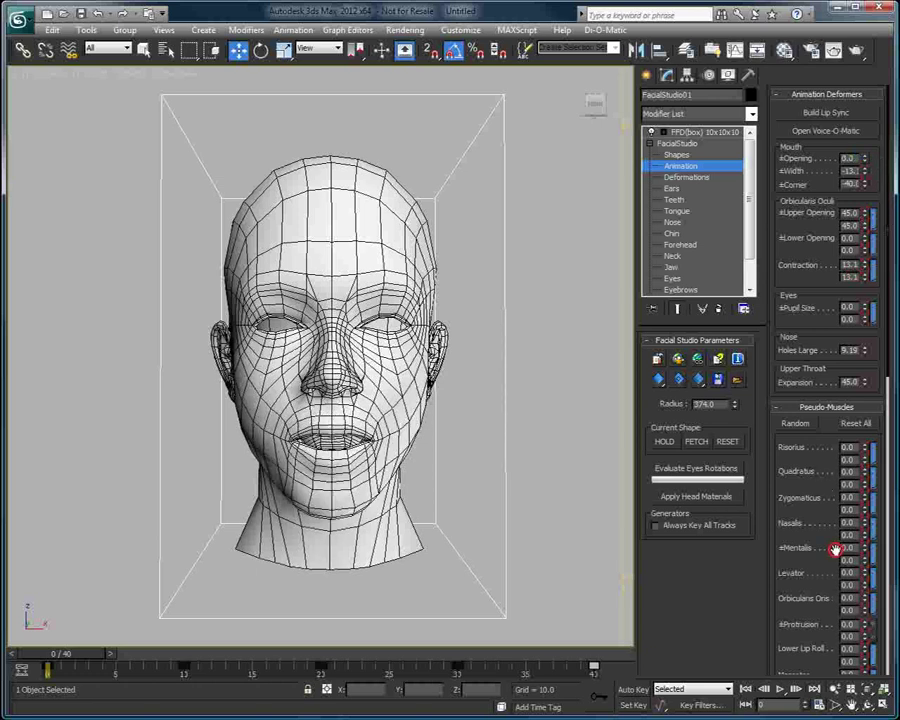
drag(835, 549, 831, 316)
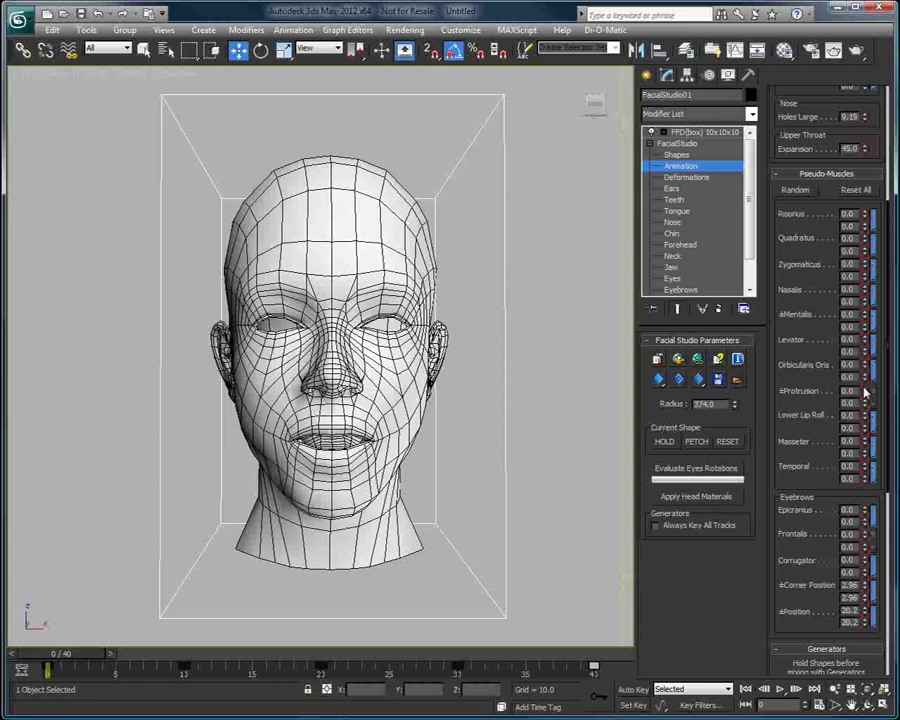
drag(863, 391, 850, 386)
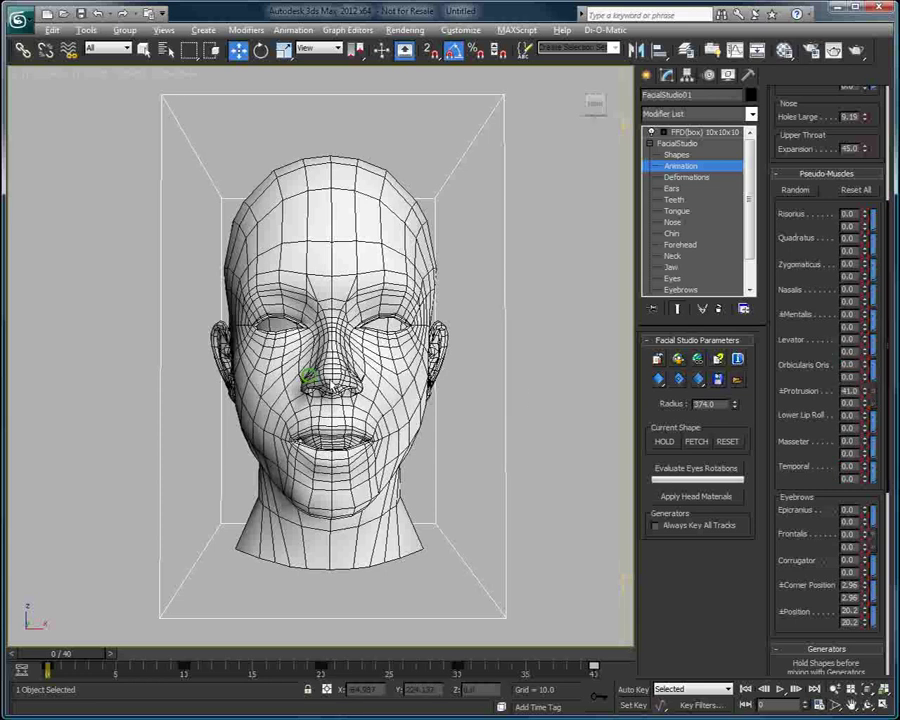
alt+middle_drag(310, 377, 396, 376)
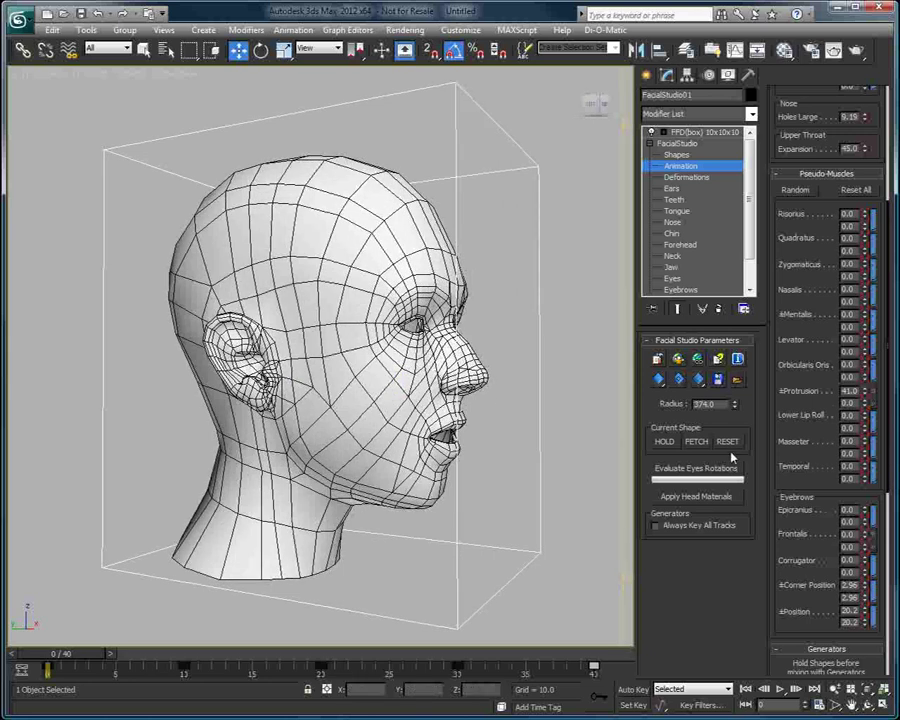
Test the eyebrows' Corner Position deformer on the FacialStudio01 head and reset it to 0.0 on both sides
drag(865, 583, 860, 491)
right_click(866, 582)
alt+middle_drag(464, 380, 373, 395)
right_click(867, 562)
Lower the eyebrows' Position to about -58 to check it in profile, and reset it to 0.0 on both sides
drag(866, 609, 837, 664)
alt+middle_drag(323, 283, 424, 282)
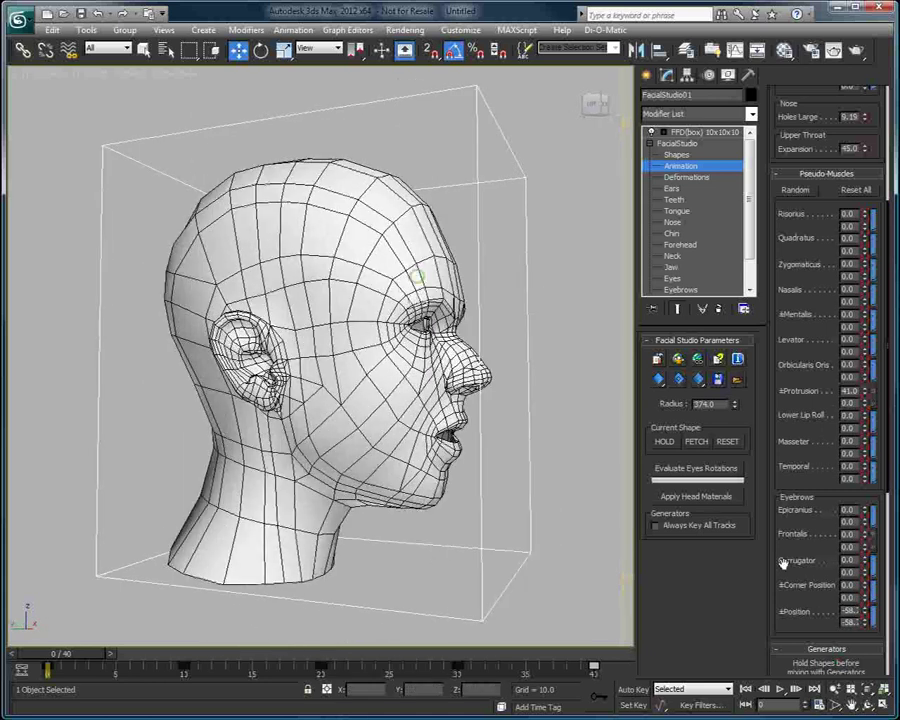
right_click(866, 611)
alt+middle_drag(624, 399, 462, 362)
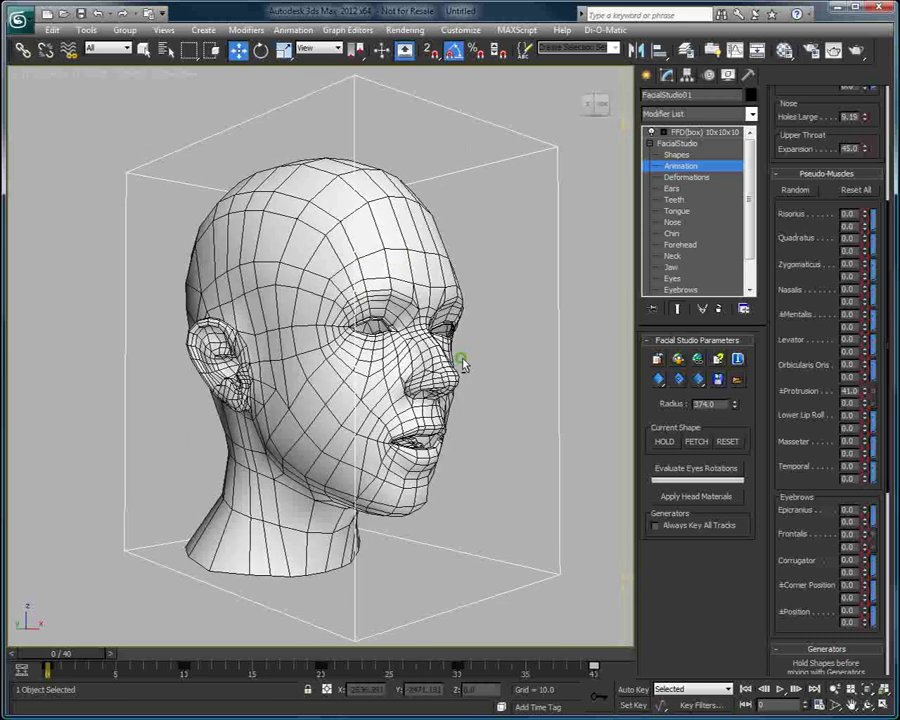